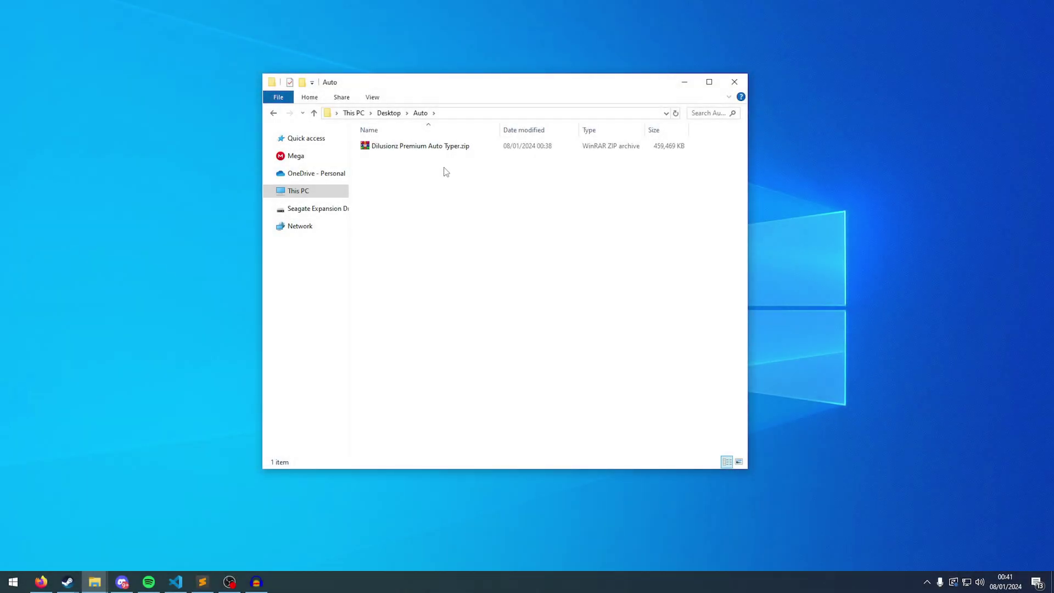
Open the auto typer zip in WinRAR and dismiss the licence reminder.
click(434, 146)
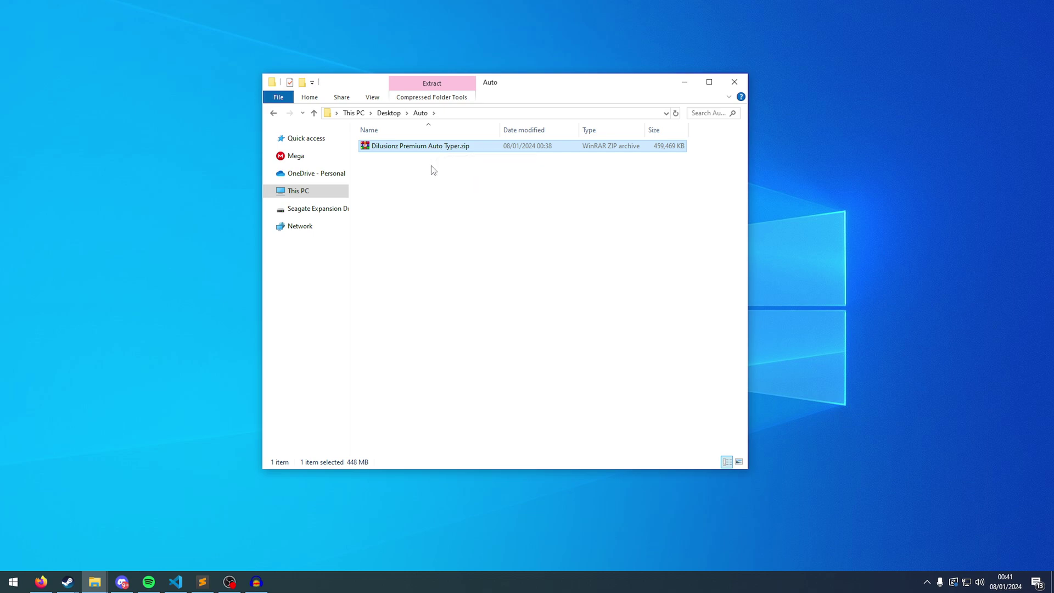
drag(424, 180, 425, 127)
click(401, 160)
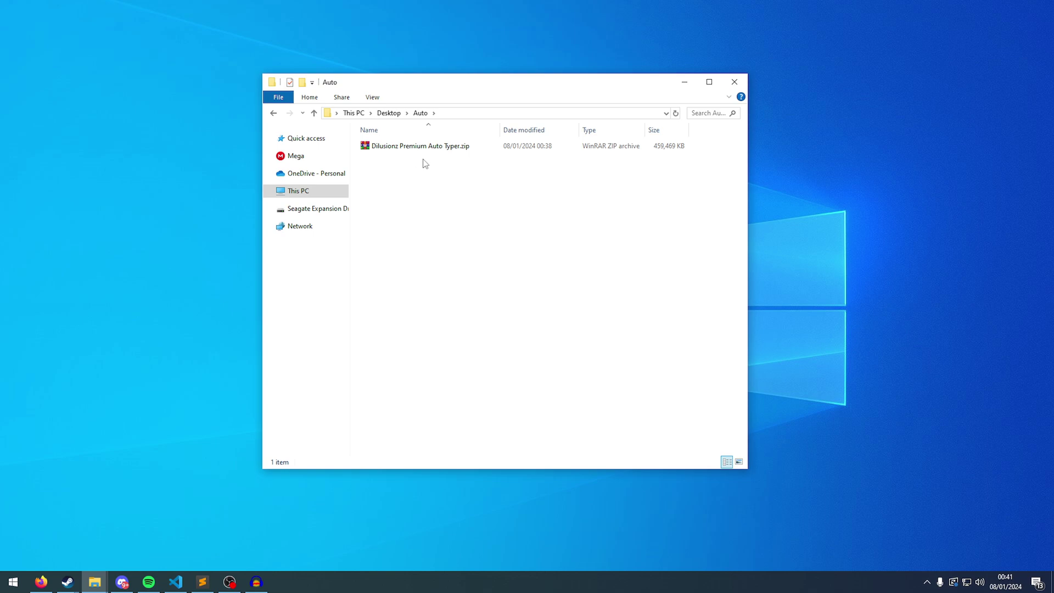
click(468, 146)
click(465, 167)
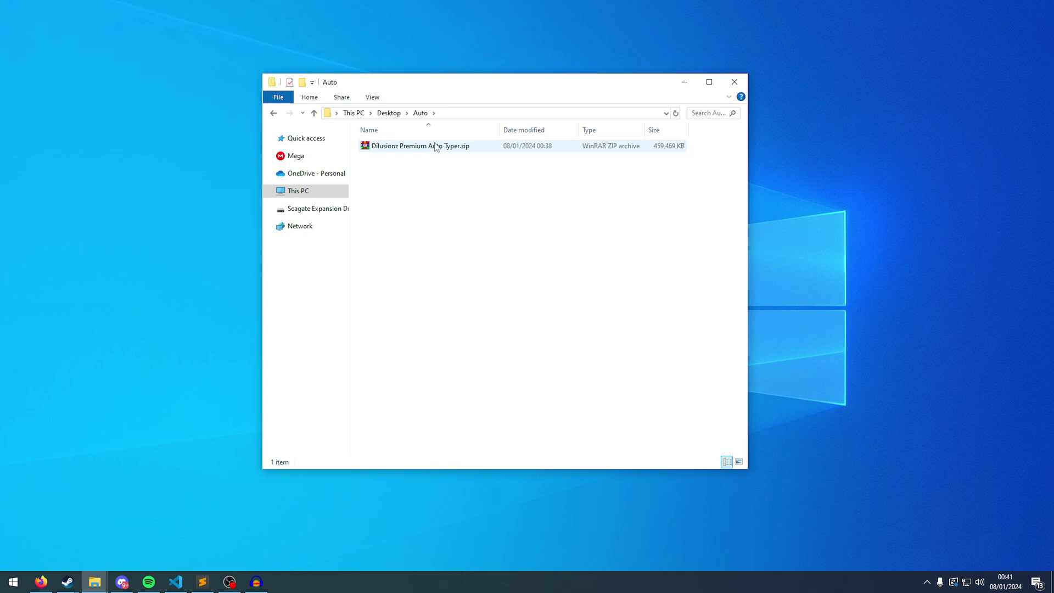
double_click(436, 147)
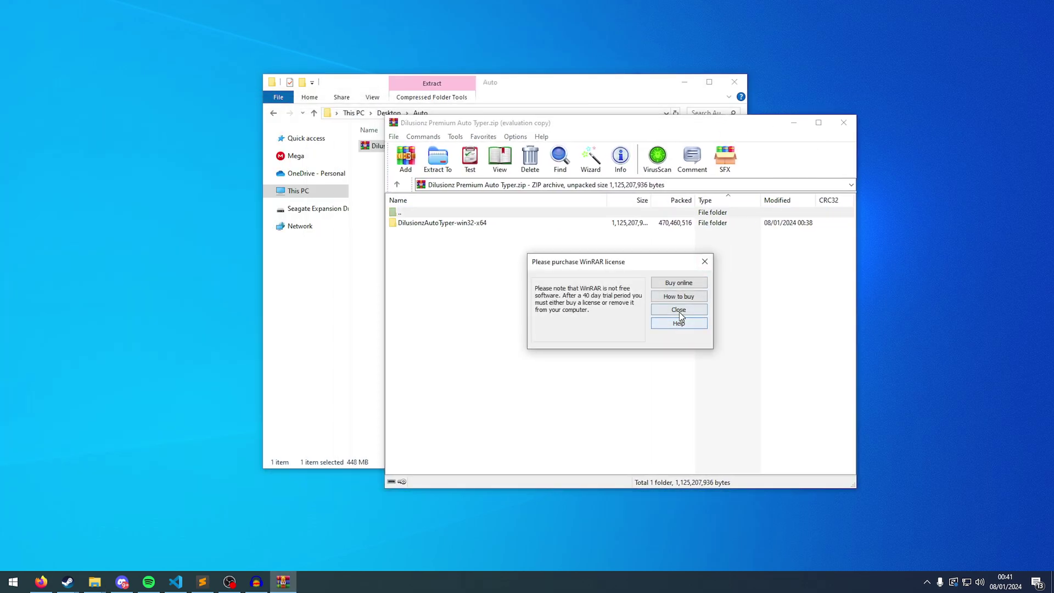
click(679, 314)
Arrange the WinRAR and File Explorer windows and drag the DilusionzAutoTyper-win32-x64 folder into Auto.
drag(927, 141, 885, 141)
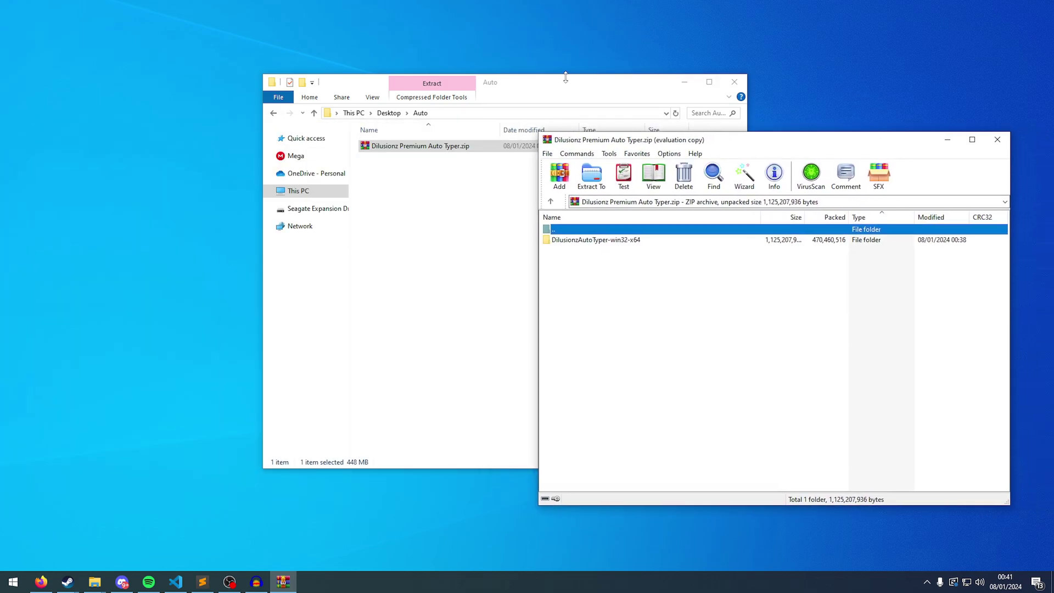
drag(559, 85, 454, 55)
click(670, 278)
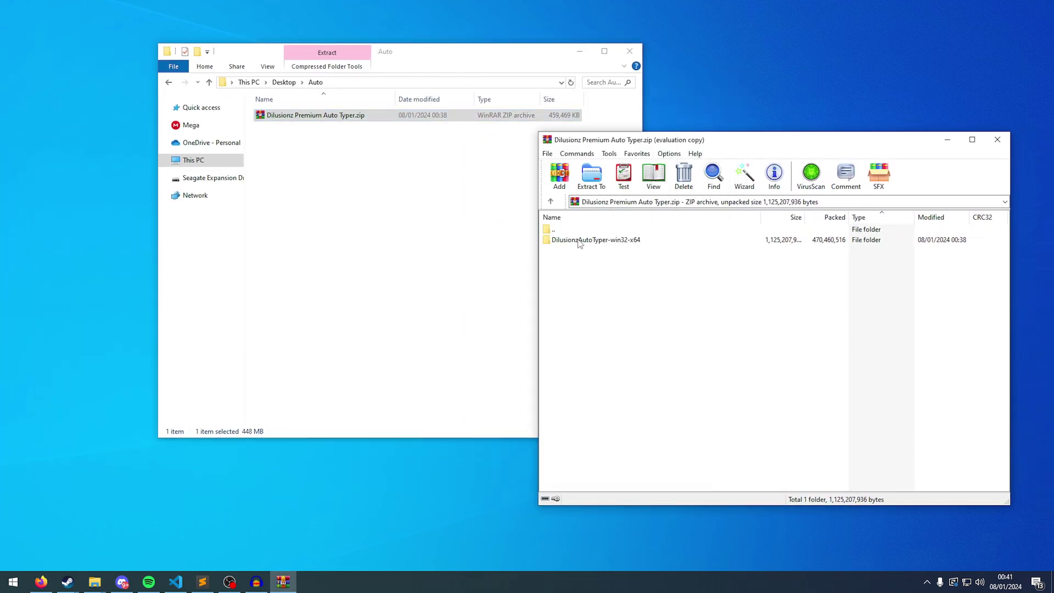
drag(579, 243, 607, 272)
Extract the zip's contents here into the Auto folder.
right_click(356, 114)
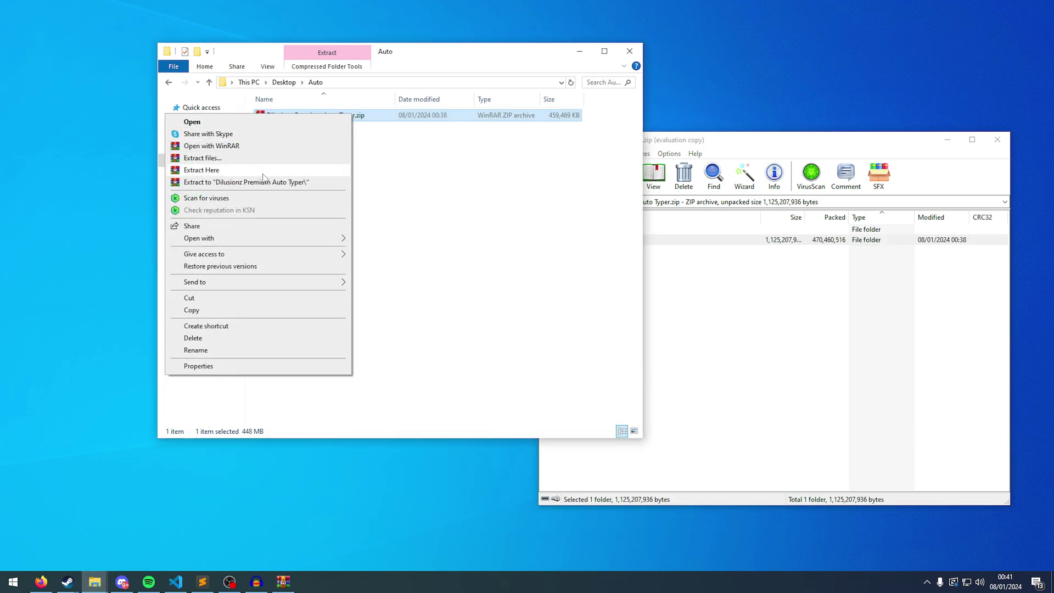
click(467, 201)
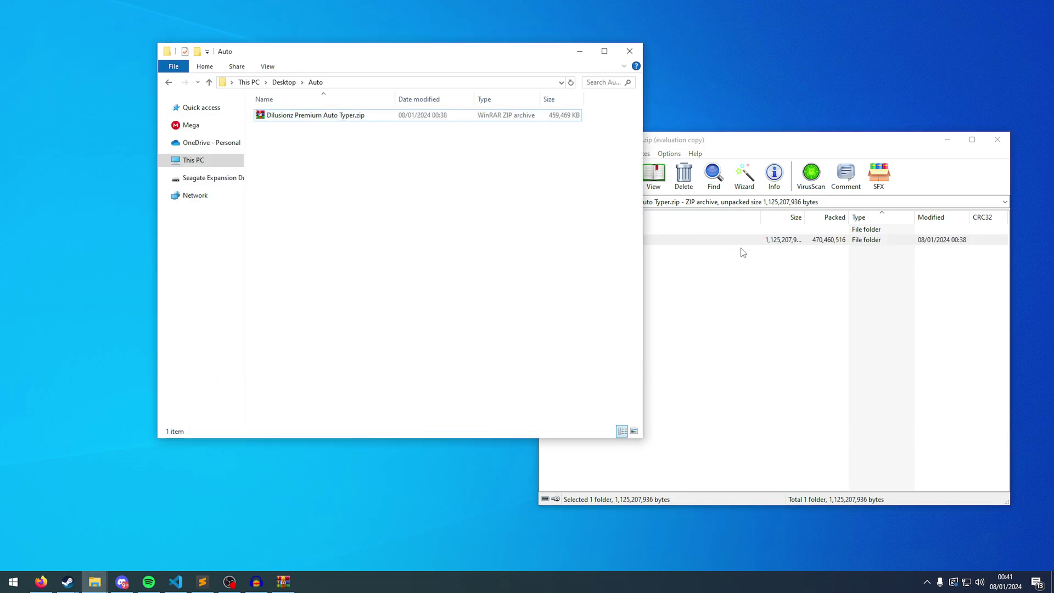
drag(701, 242, 532, 212)
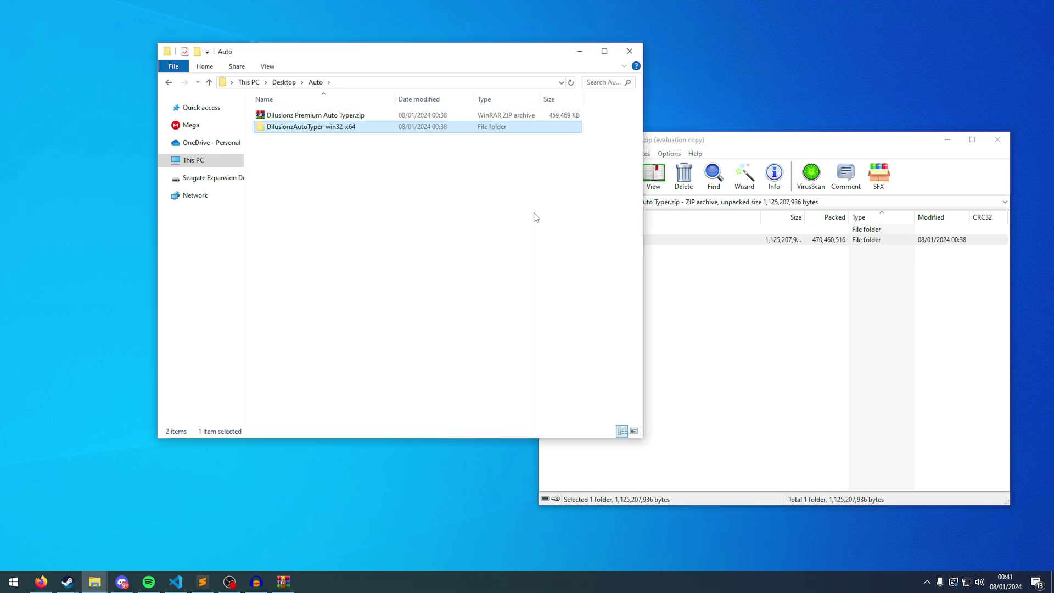
click(519, 116)
Delete the zip, close WinRAR and open the DilusionzAutoTyper-win32-x64 folder.
key(Delete)
click(998, 140)
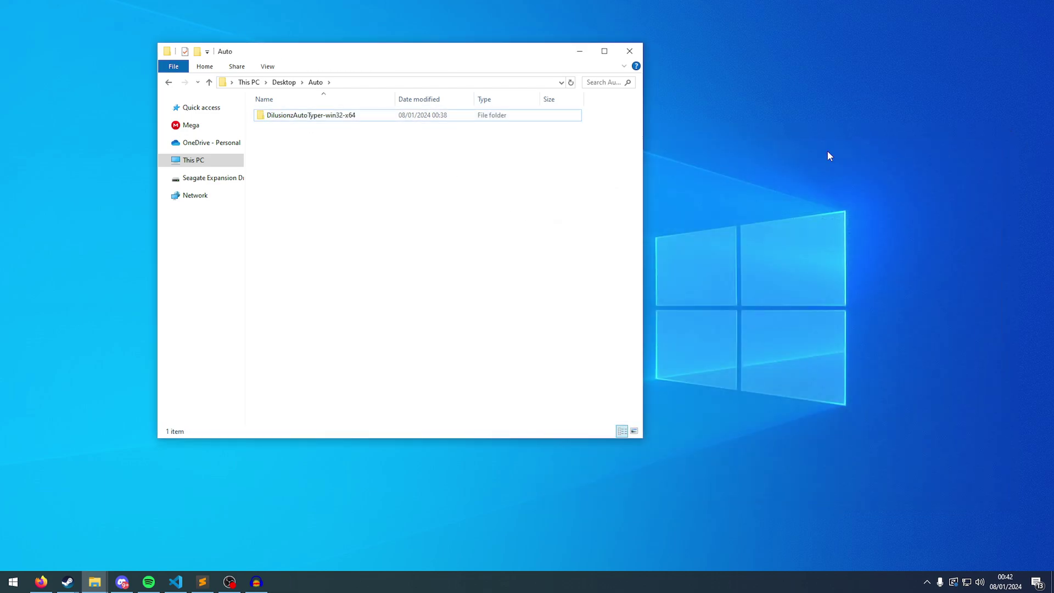
double_click(347, 119)
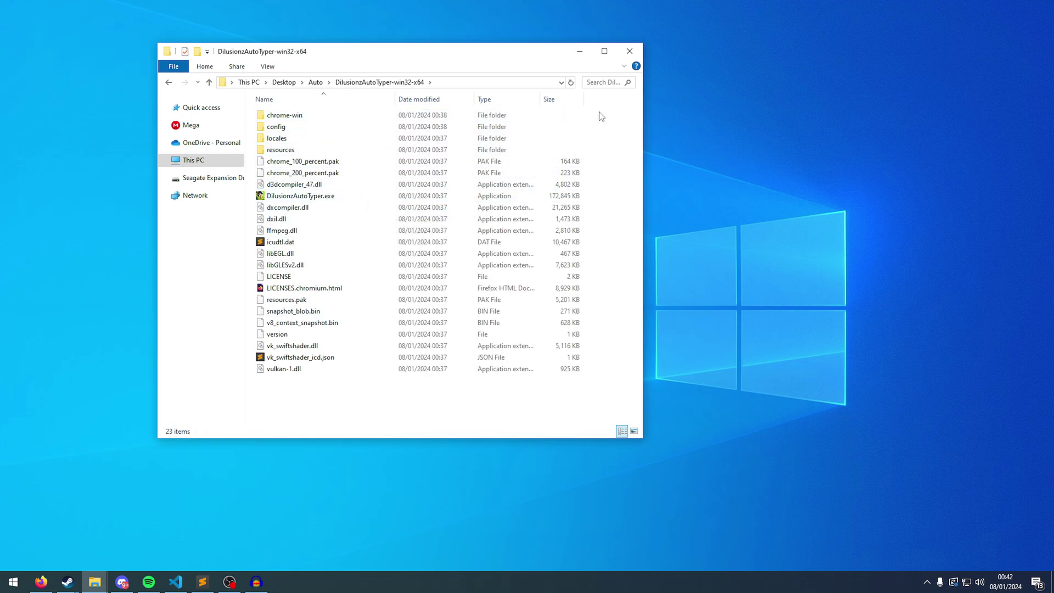
Check the config folder's instructions.txt, which turns out empty, and go back up.
double_click(328, 126)
click(328, 120)
double_click(330, 122)
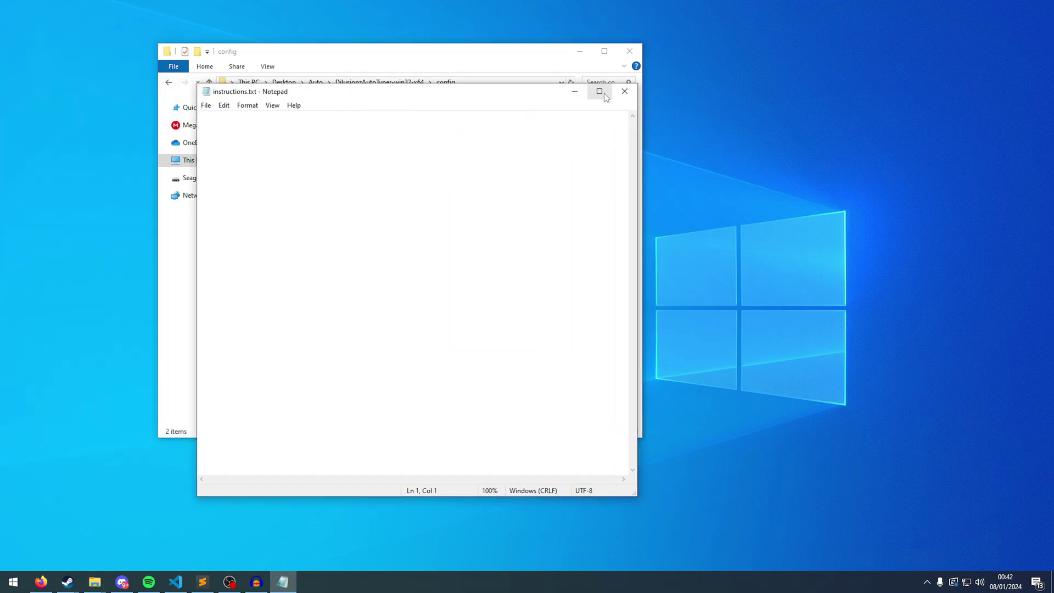
click(625, 93)
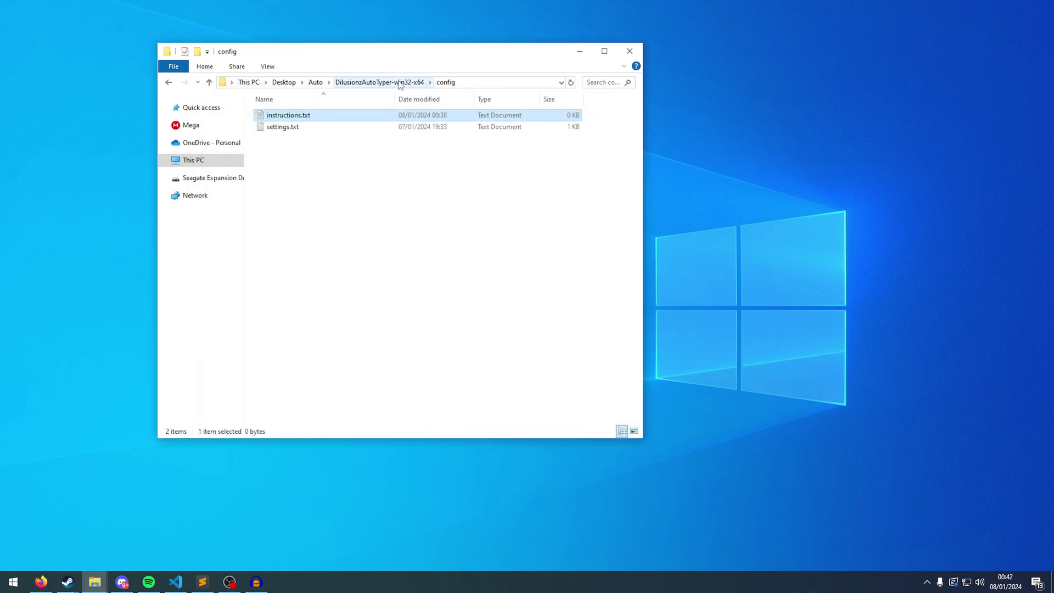
click(402, 83)
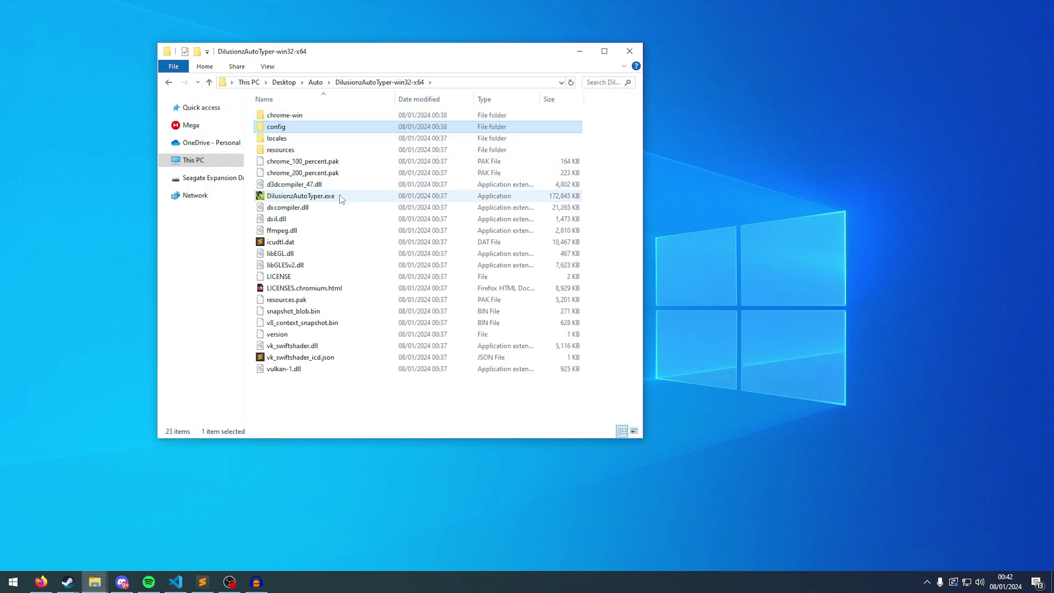
Look inside chrome-win, then return to the DilusionzAutoTyper-win32-x64 folder.
double_click(312, 117)
click(169, 83)
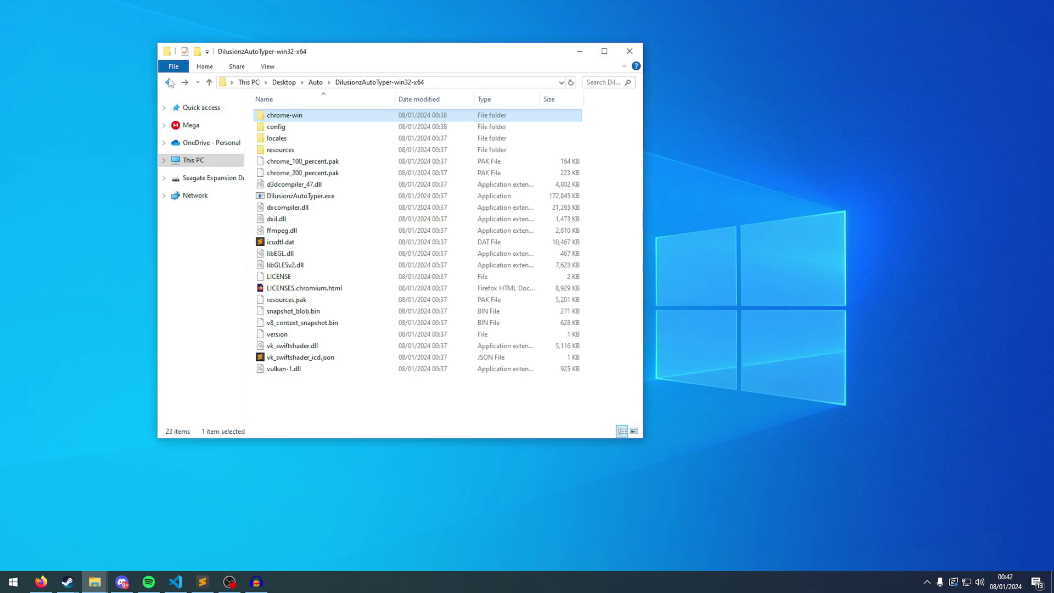
click(584, 123)
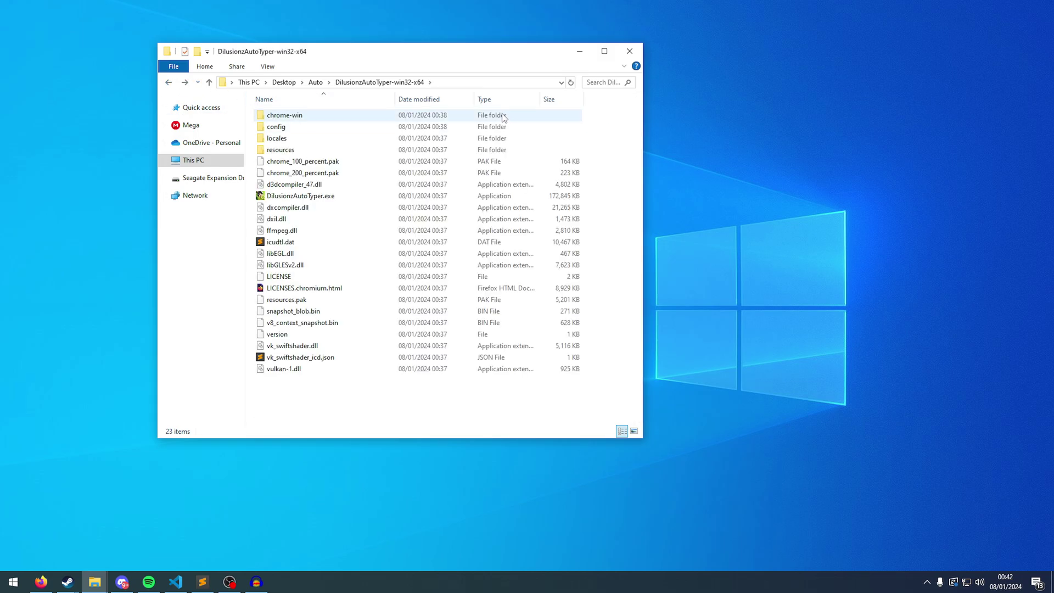
click(316, 83)
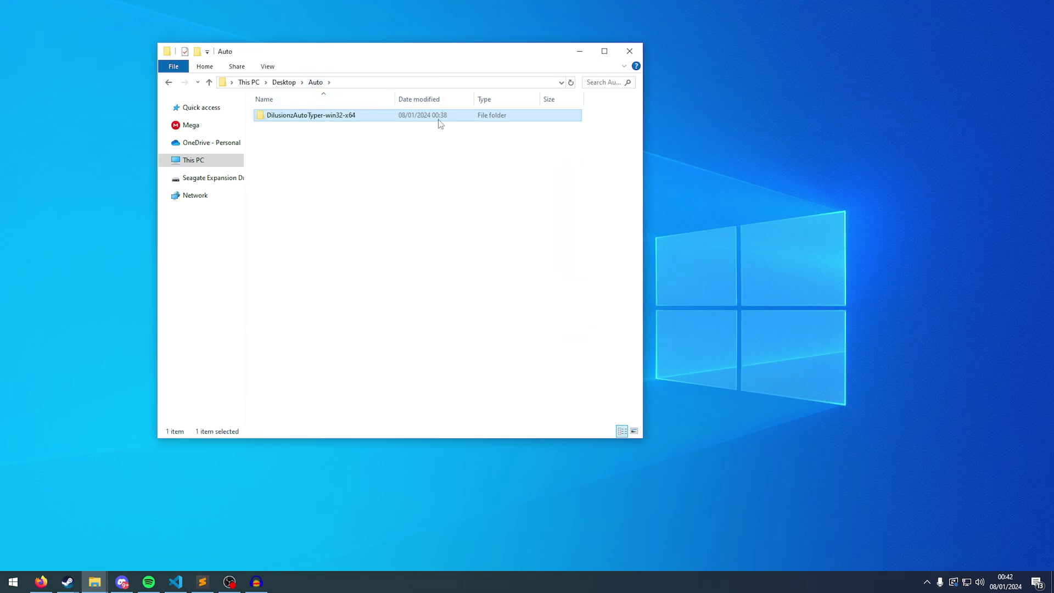
double_click(314, 118)
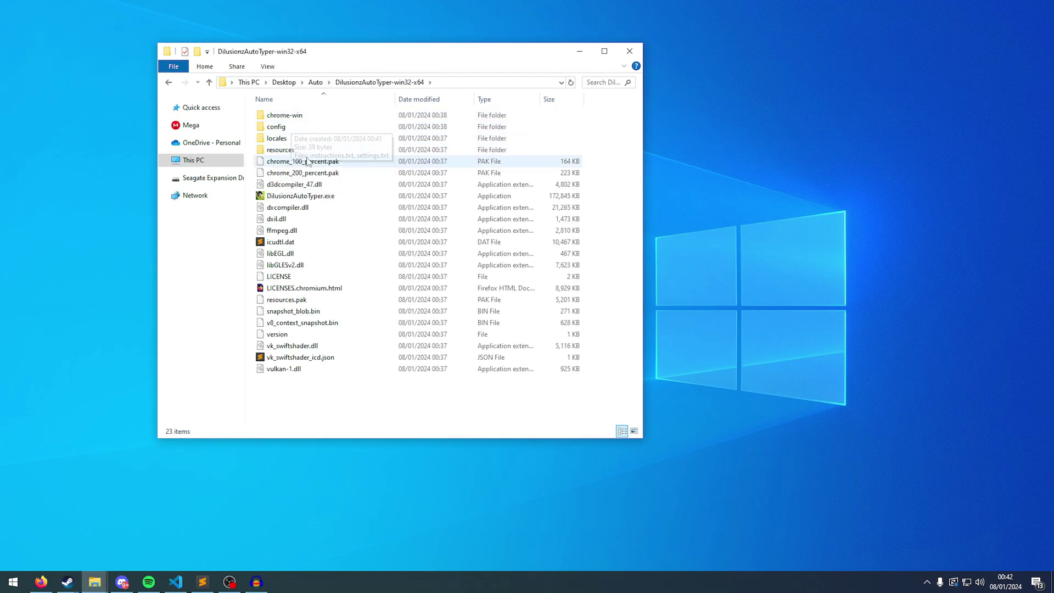
Select the 172,845 KB DilusionzAutoTyper.exe among the folder's 23 items.
click(320, 199)
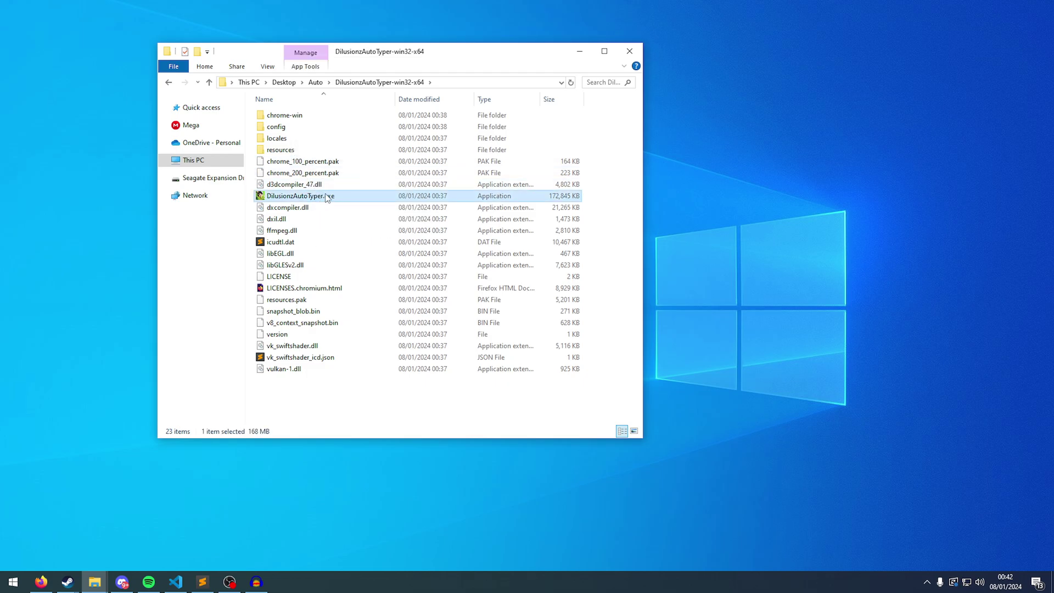
double_click(321, 198)
click(601, 209)
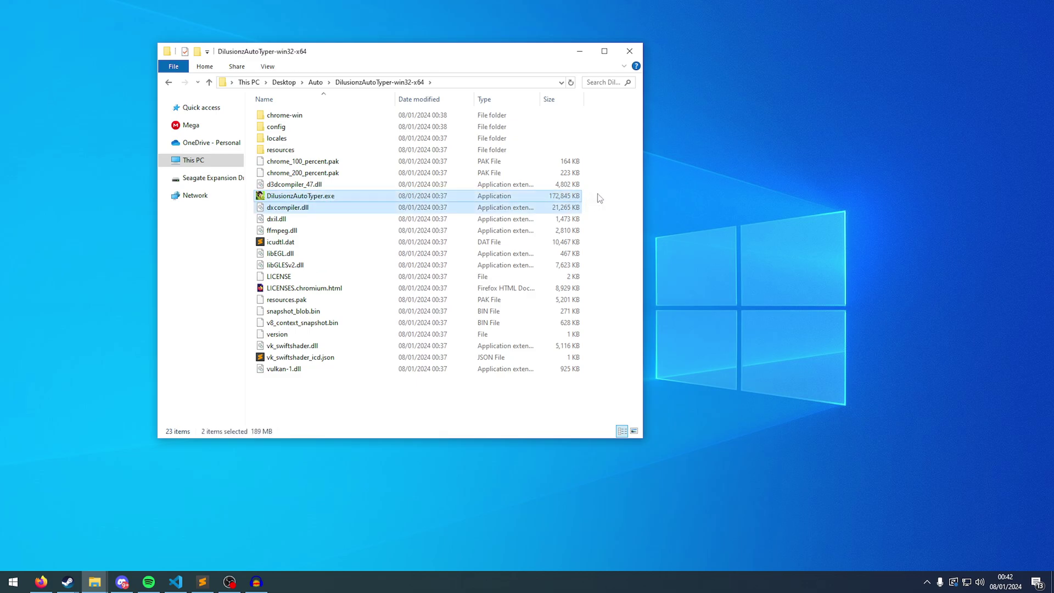
click(554, 195)
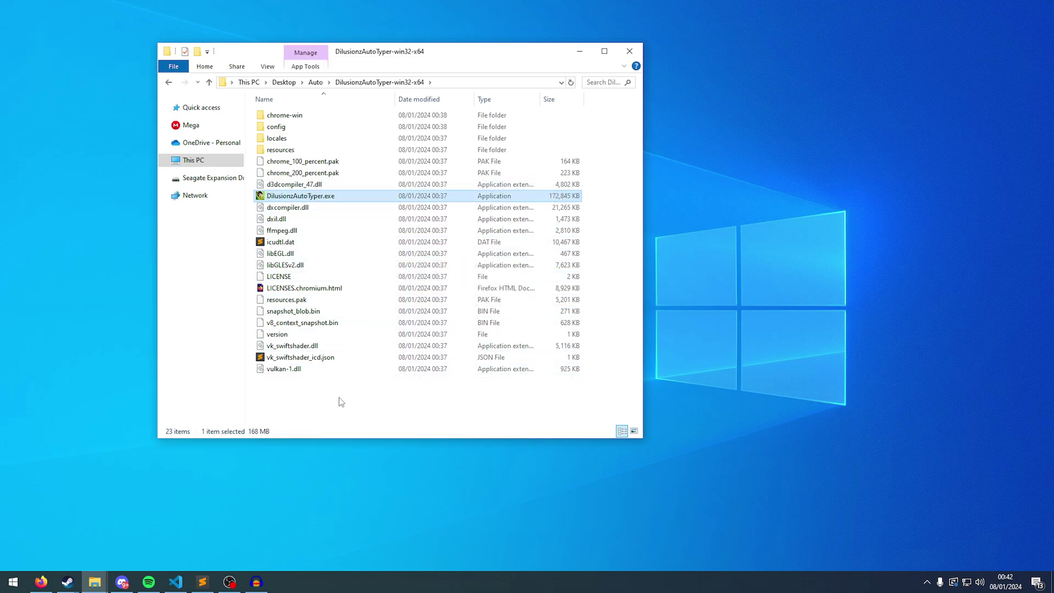
drag(340, 397, 322, 111)
click(602, 235)
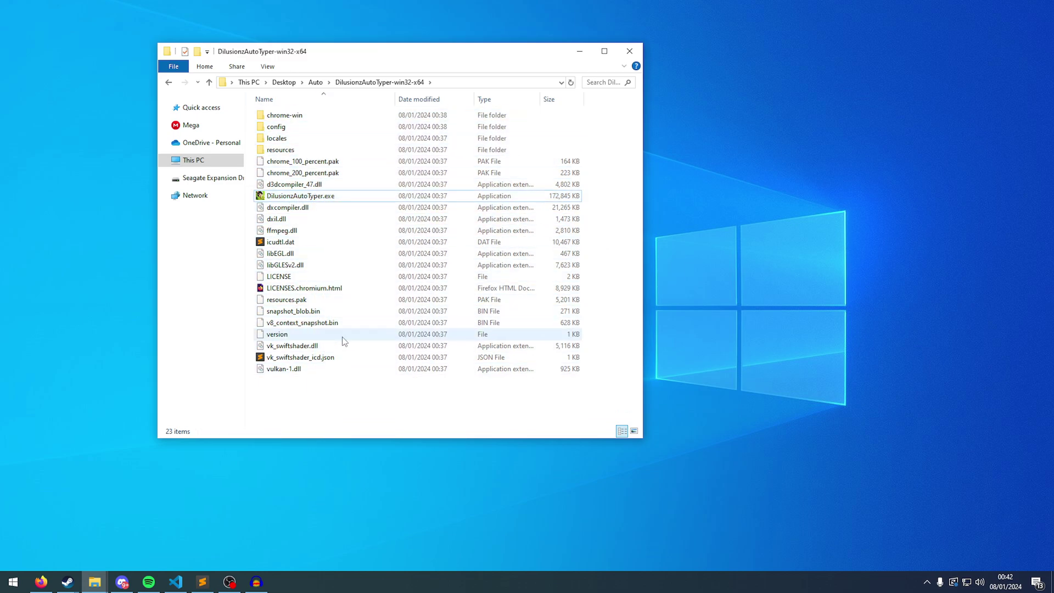
click(384, 197)
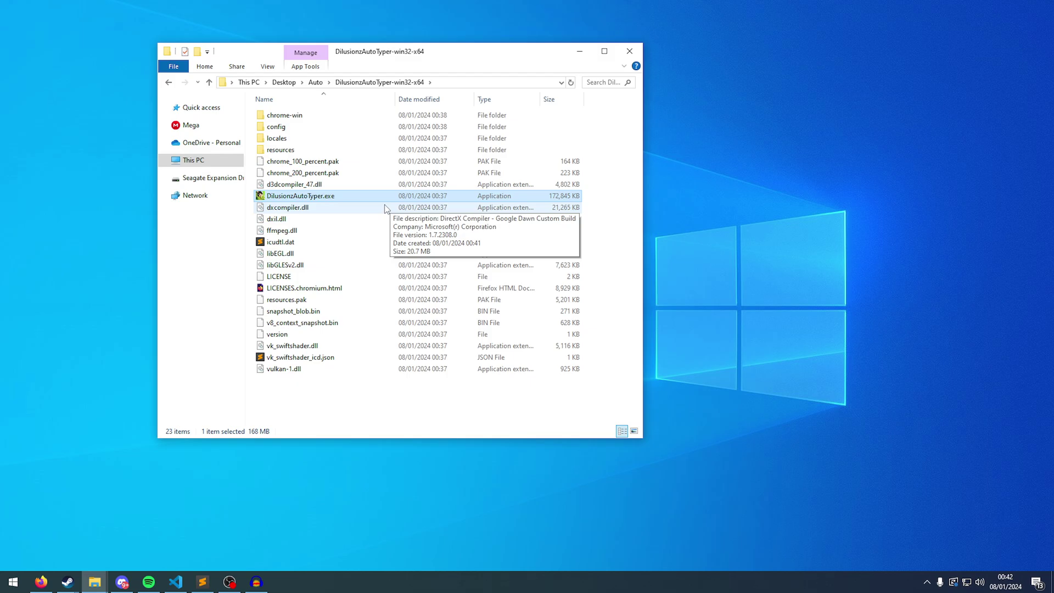
Launch DilusionzAutoTyper.exe and allow it through Windows Defender Firewall.
double_click(332, 196)
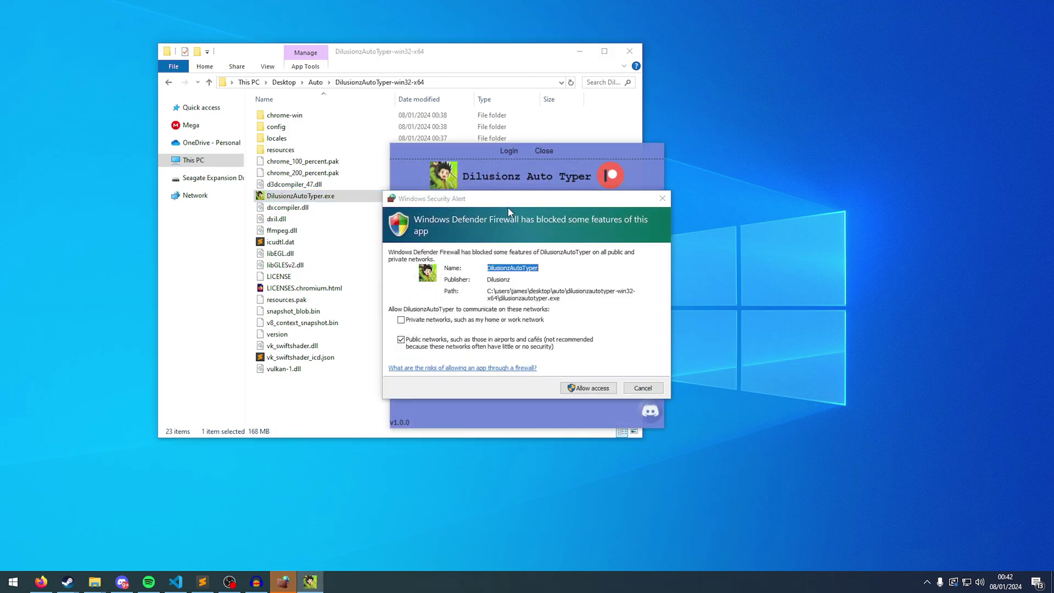
click(508, 209)
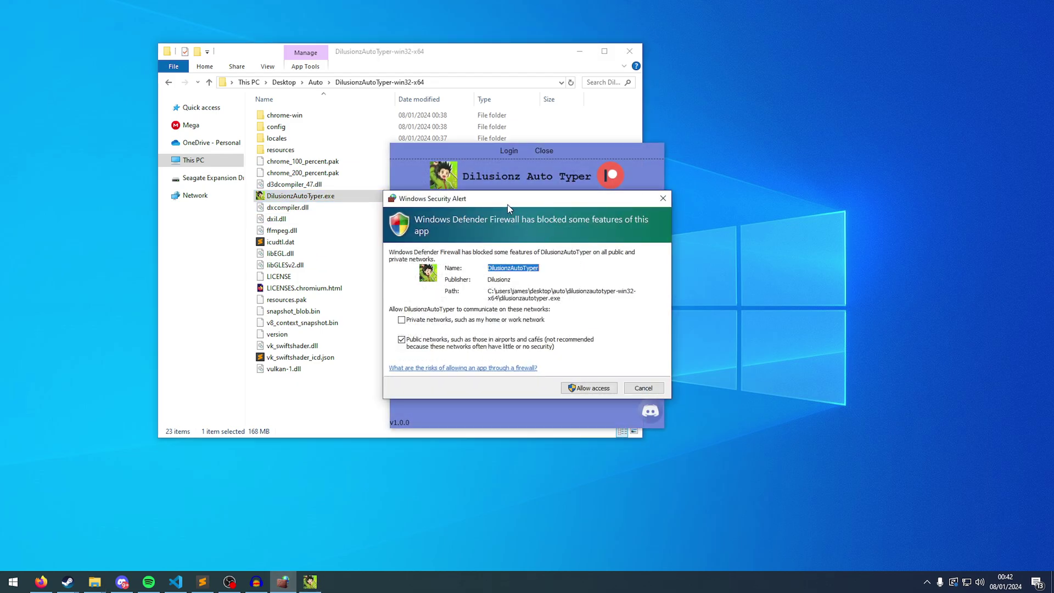
drag(492, 286, 559, 300)
click(495, 292)
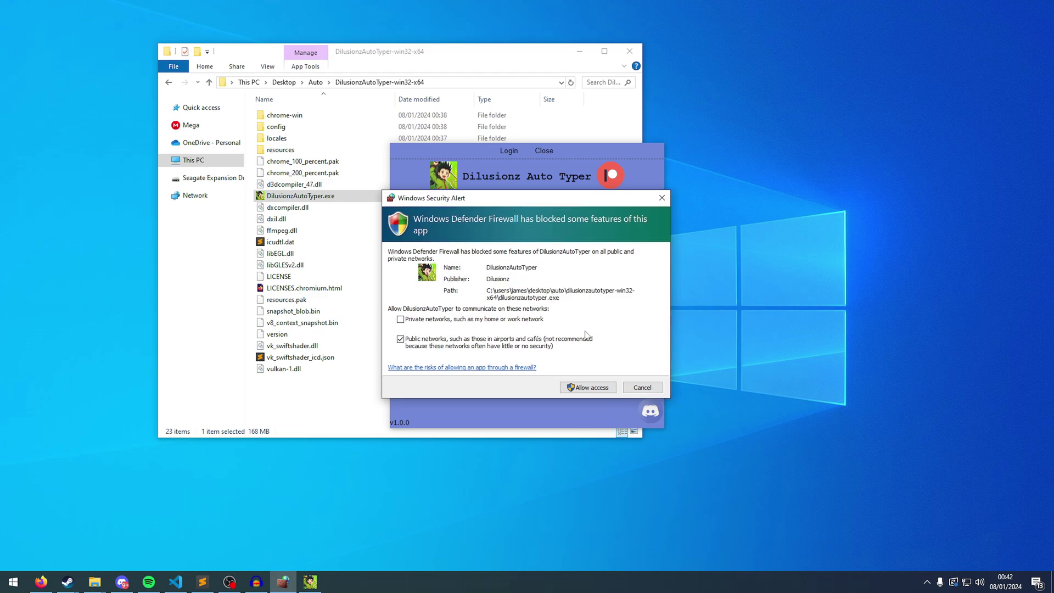
click(586, 389)
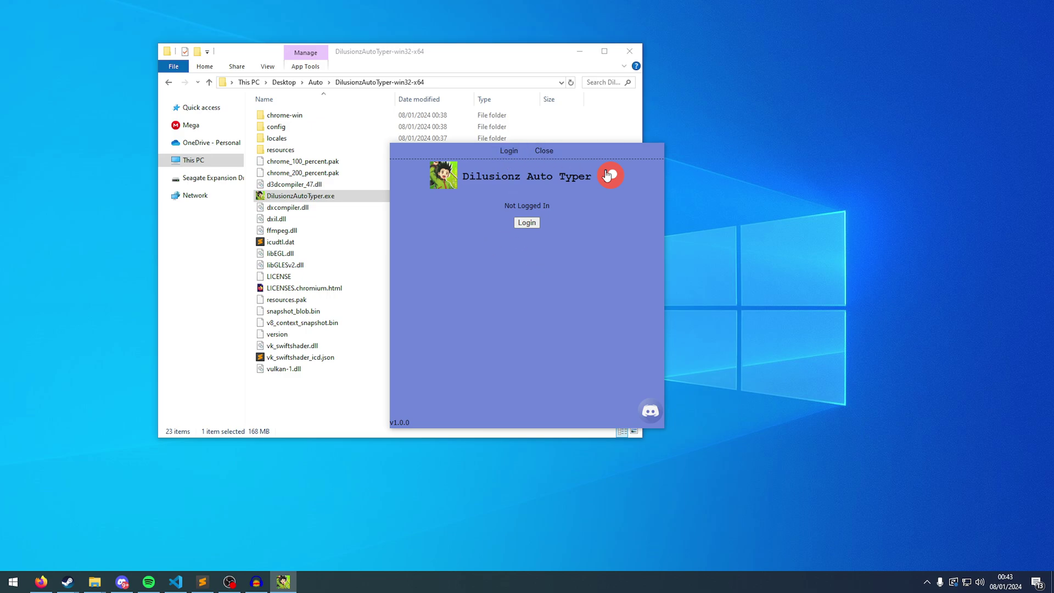
Visit the developer's YouTube, Patreon and Discord links from the Auto Typer.
click(445, 187)
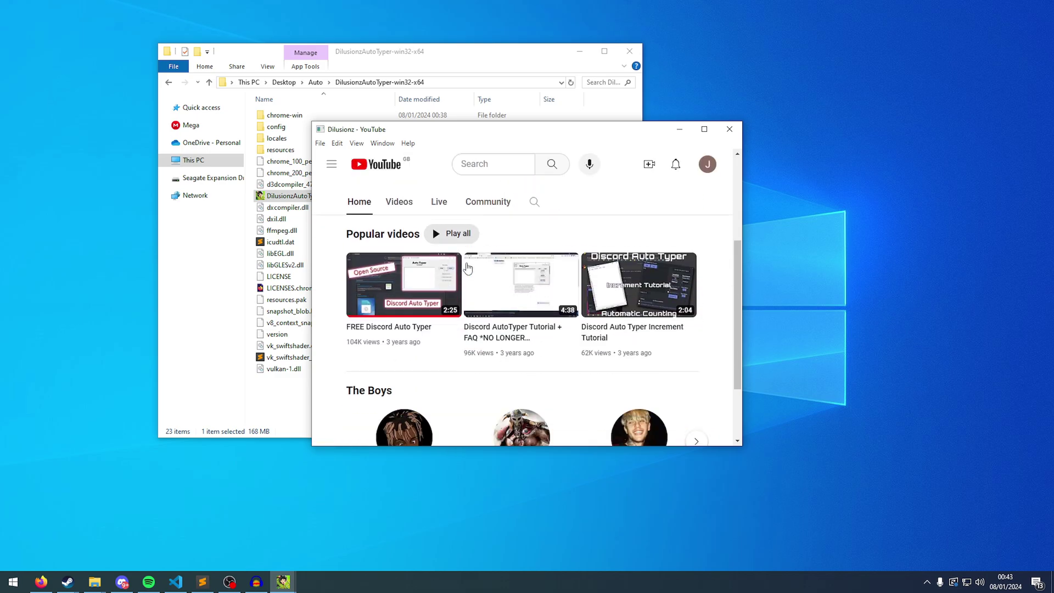
scroll(466, 267, up, 3)
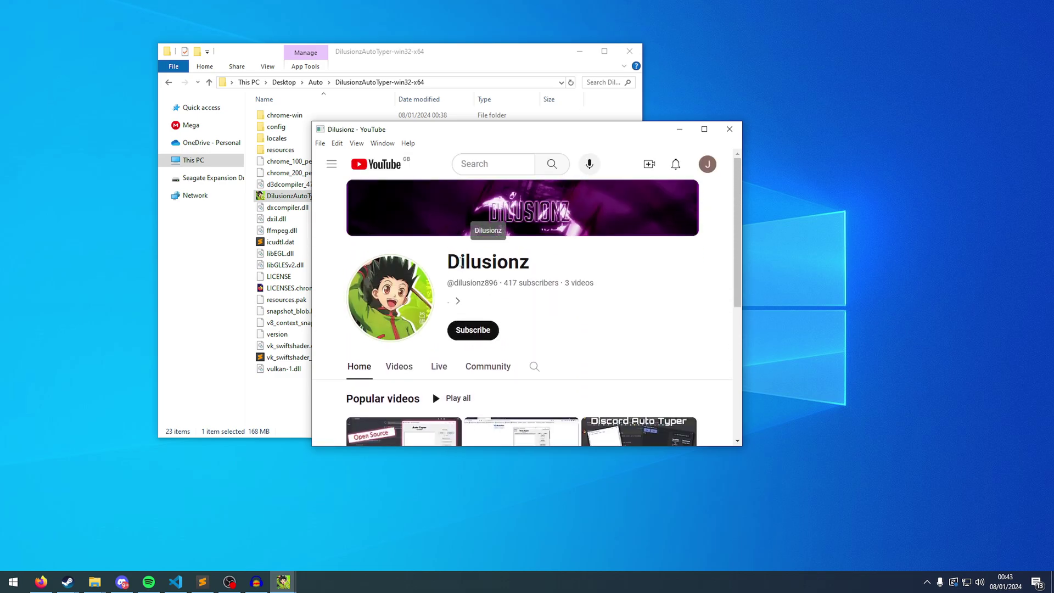
click(729, 129)
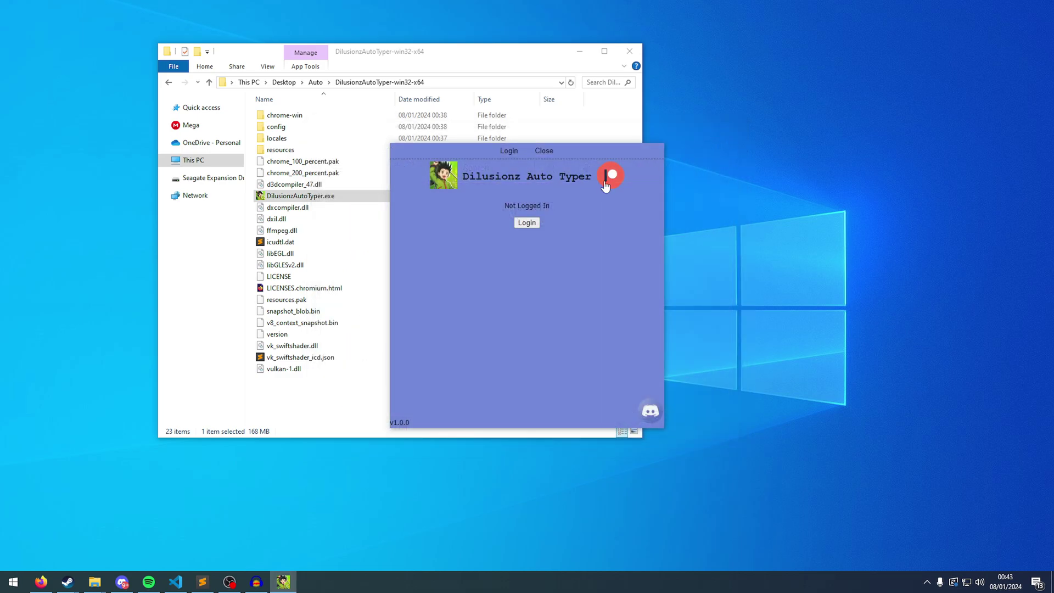
click(610, 177)
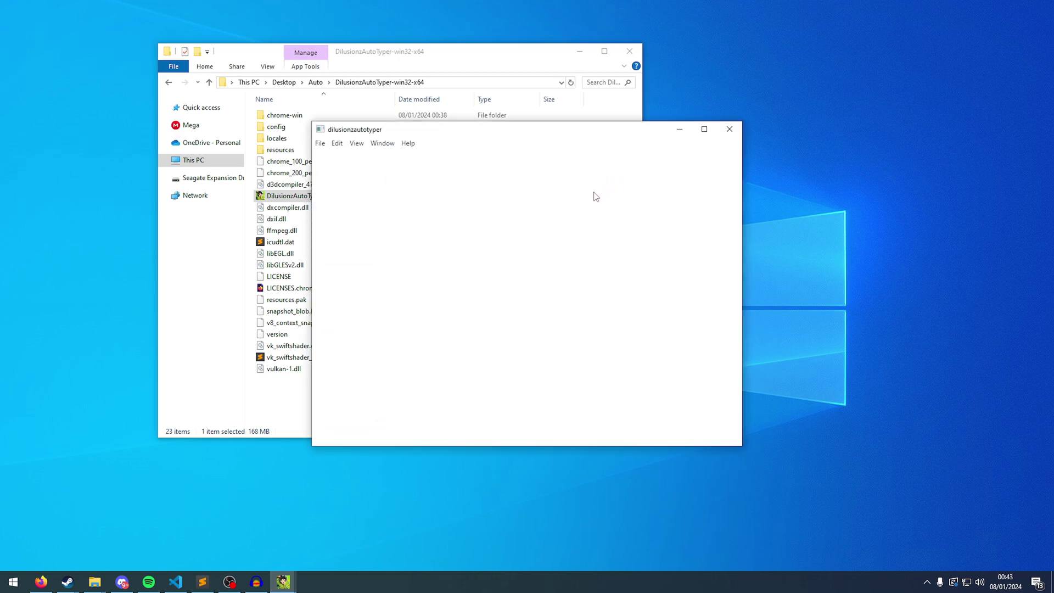
scroll(517, 263, down, 5)
click(729, 130)
click(650, 413)
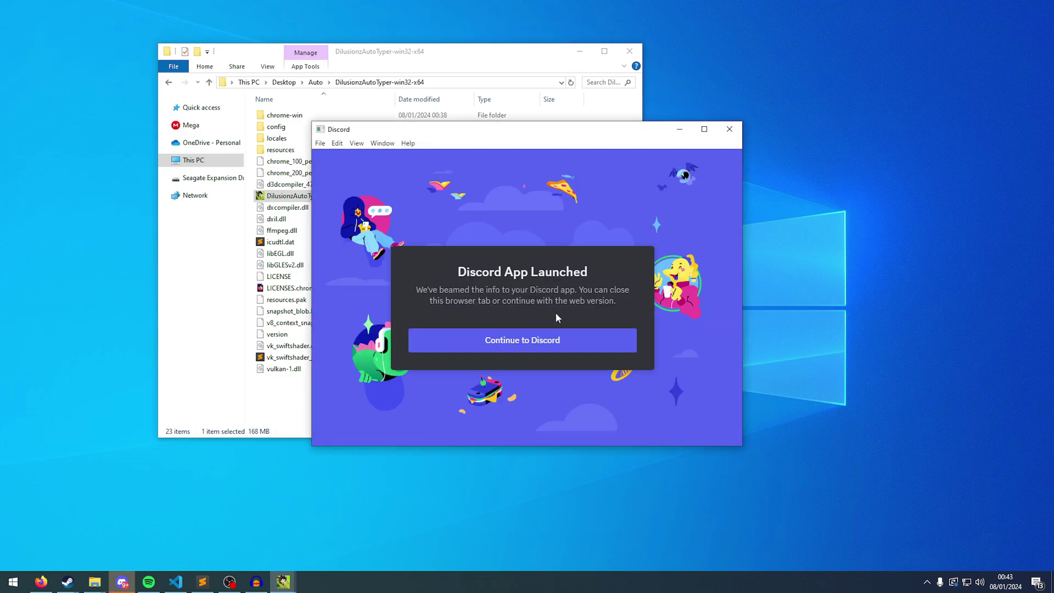
Close the Discord window and review the Patreon authorisation request for Dilusionz Premium Auto Typer.
click(729, 129)
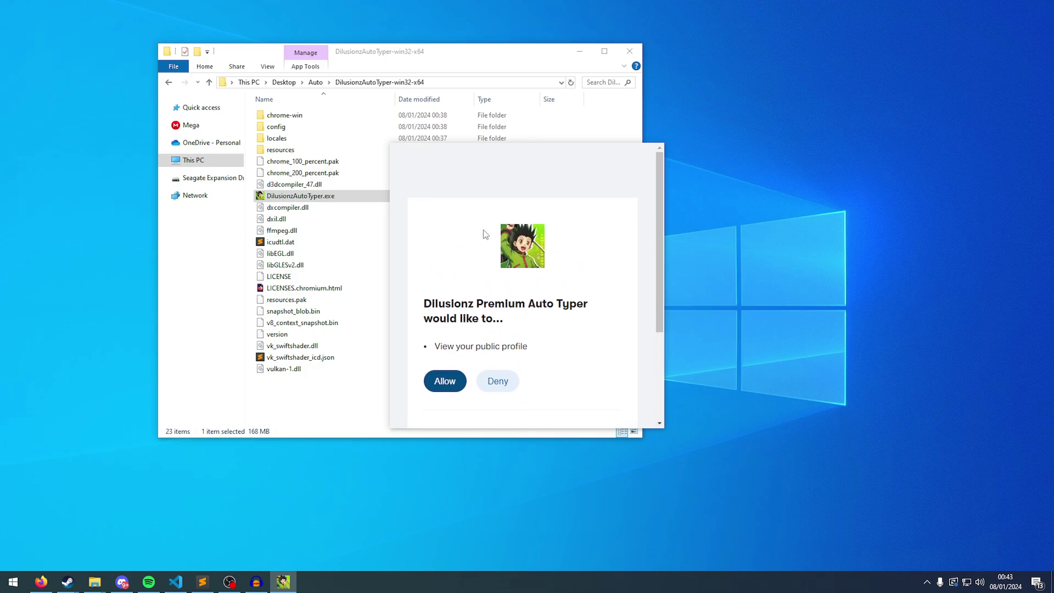
drag(571, 352, 501, 332)
click(440, 298)
drag(422, 304, 588, 302)
click(512, 320)
drag(421, 305, 589, 326)
click(589, 325)
Allow Dilusionz Premium Auto Typer to view the Patreon public profile.
scroll(469, 303, down, 3)
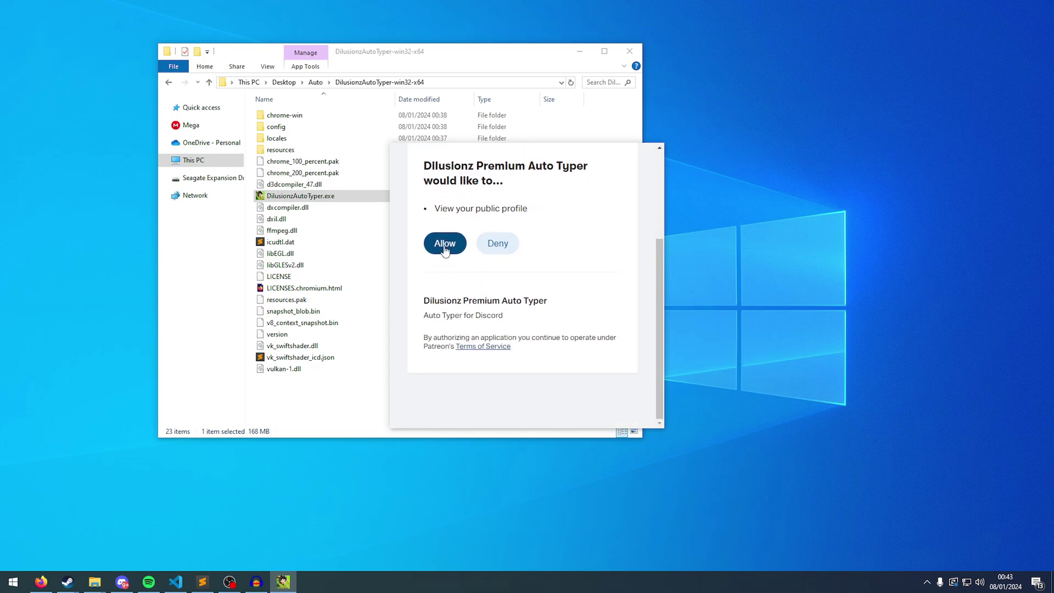
scroll(546, 273, up, 3)
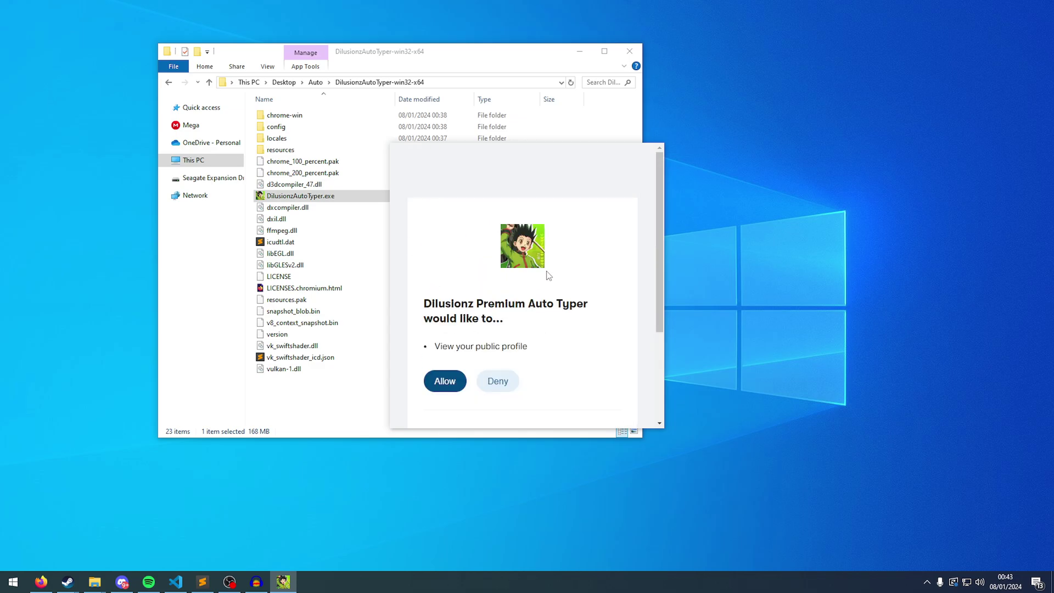
scroll(548, 275, down, 3)
scroll(505, 299, up, 3)
click(442, 383)
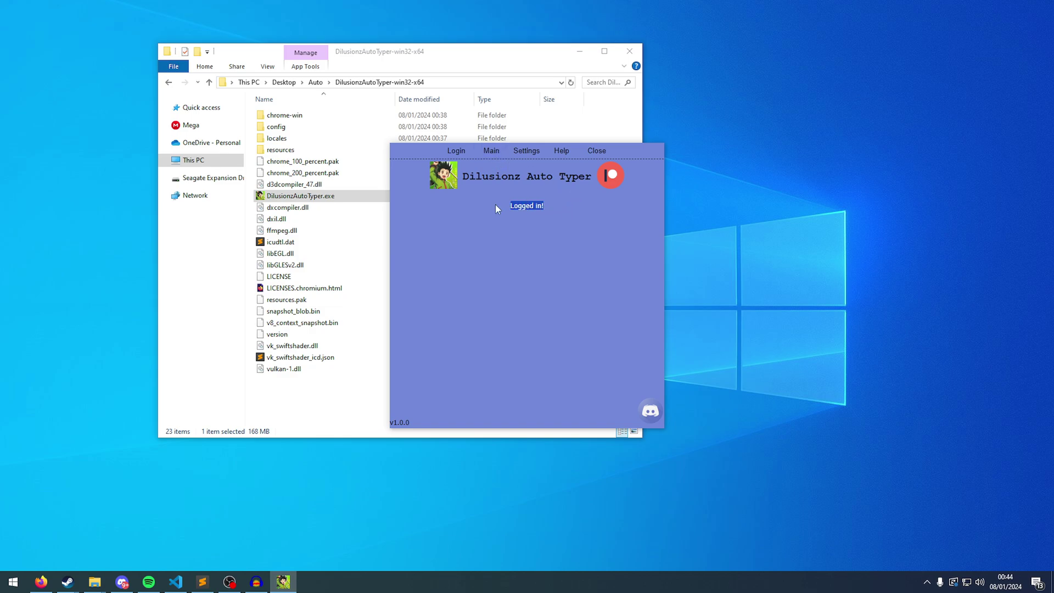
Switch to the Main tab and place the cursor in the empty instructions box.
click(551, 222)
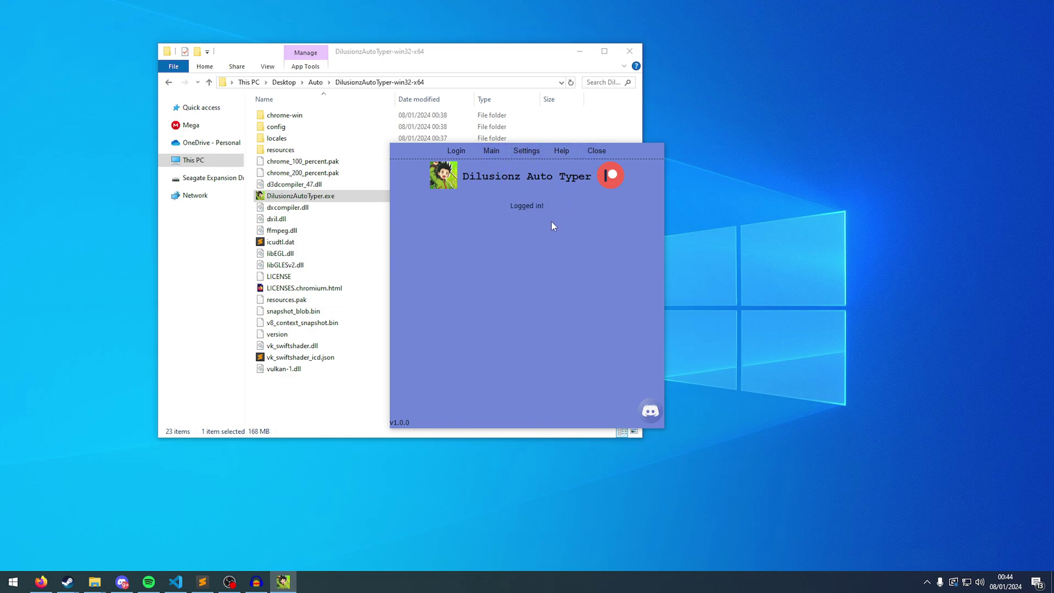
click(485, 152)
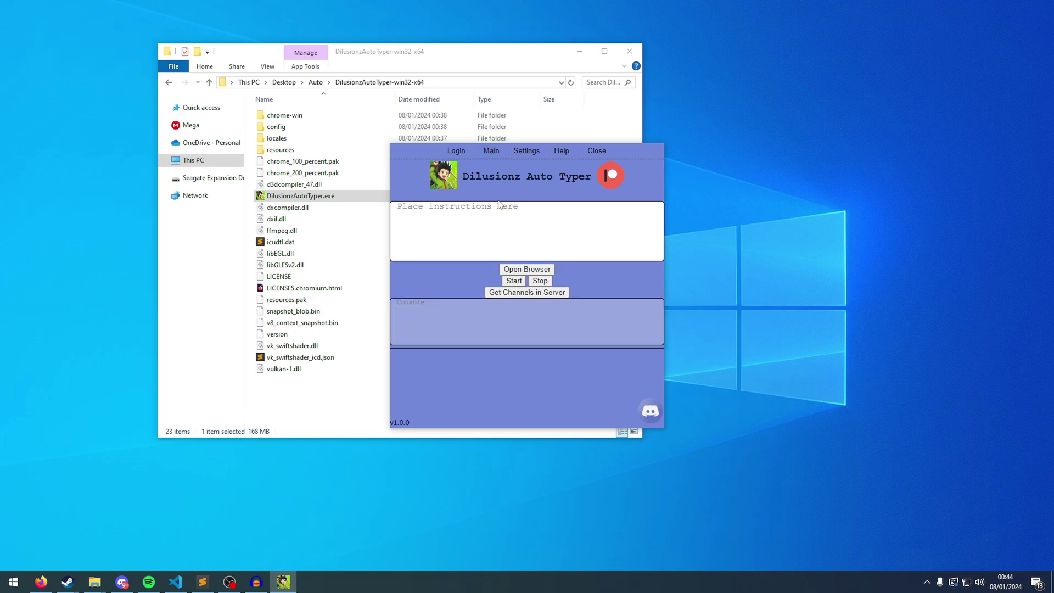
click(477, 226)
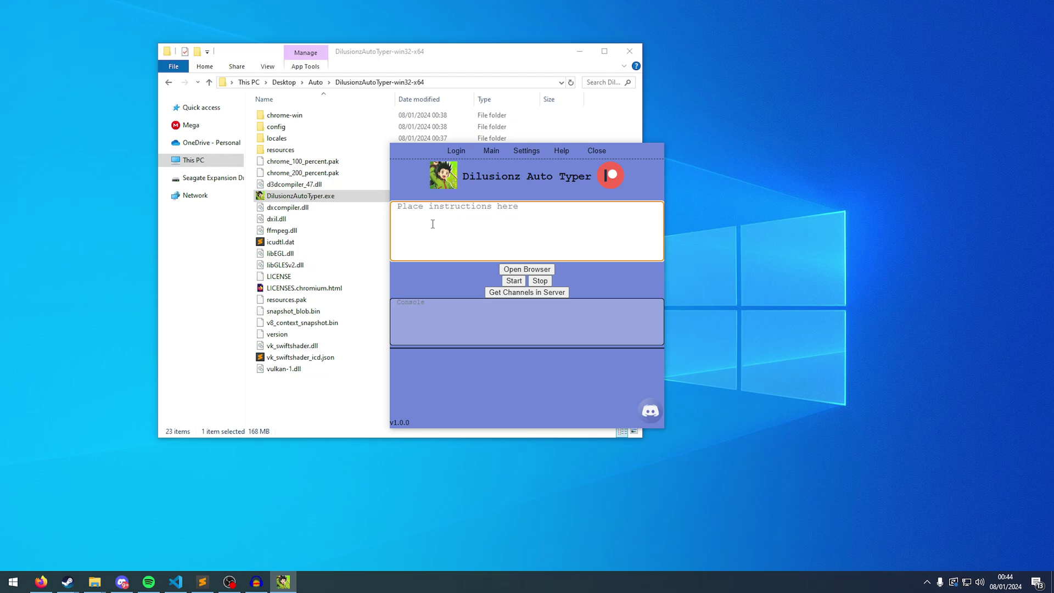
Open Settings and try the optional Email and Password fields.
click(535, 151)
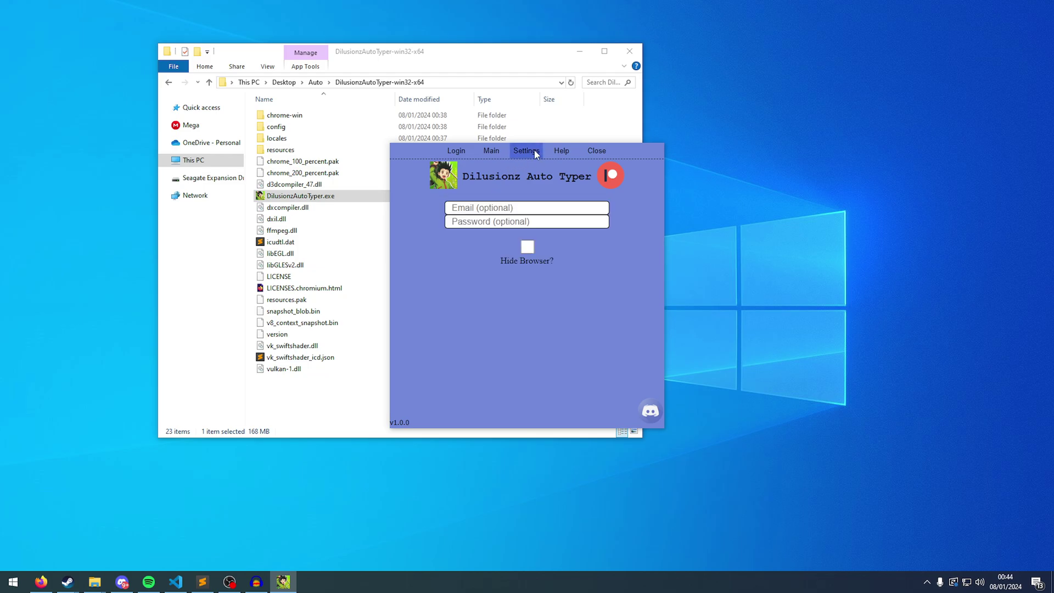
click(498, 205)
click(538, 219)
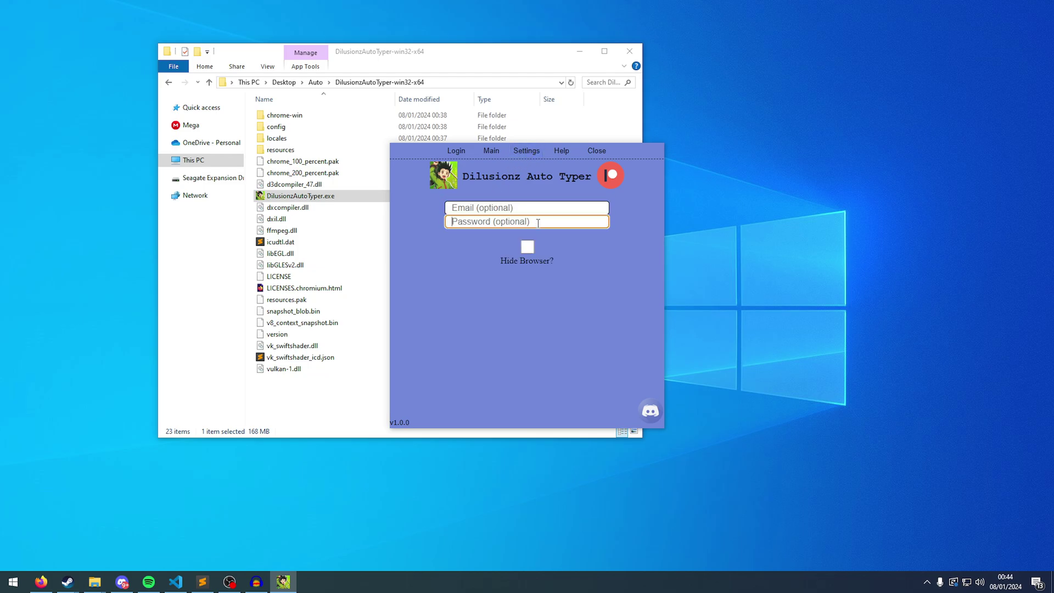
click(536, 209)
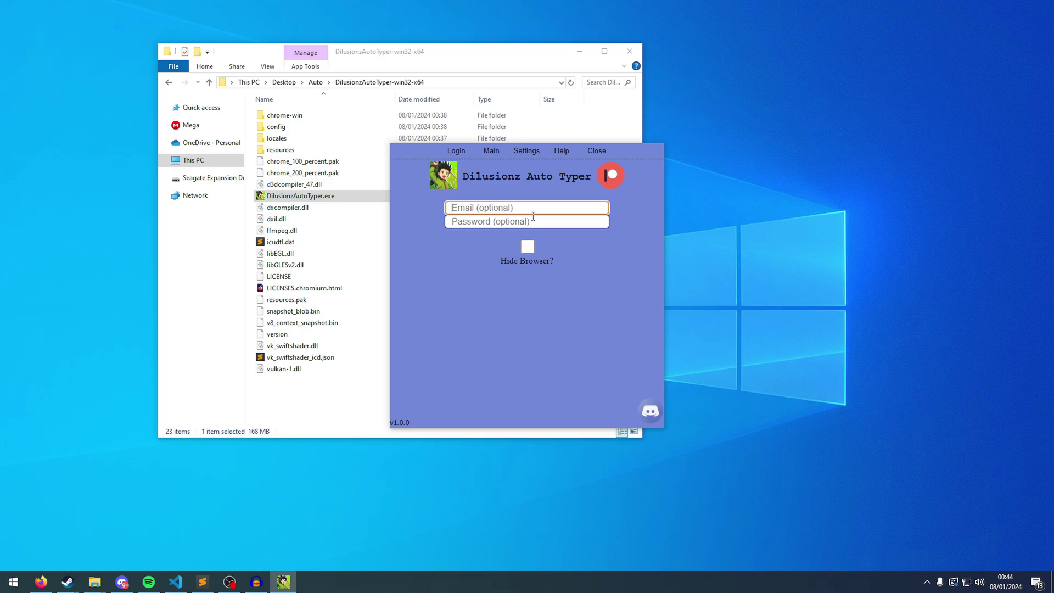
Open Help and read the wait, server-channel and loop placeholder list.
click(556, 152)
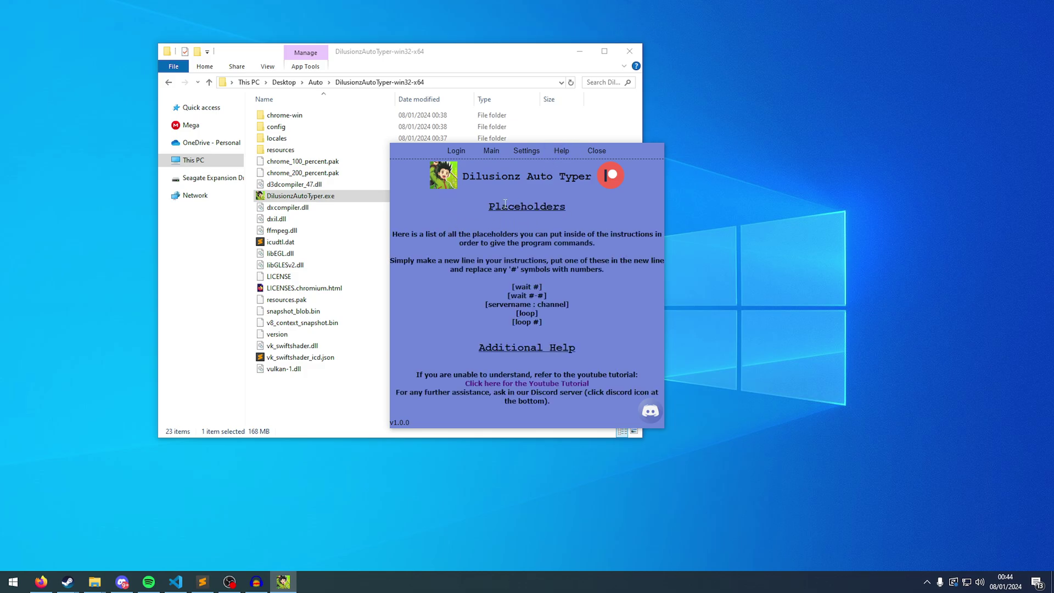
drag(489, 204, 464, 199)
click(611, 330)
click(464, 199)
drag(506, 287, 560, 376)
click(561, 325)
click(559, 375)
Return to Main, move the typer right, minimise File Explorer and launch the automated browser.
click(492, 152)
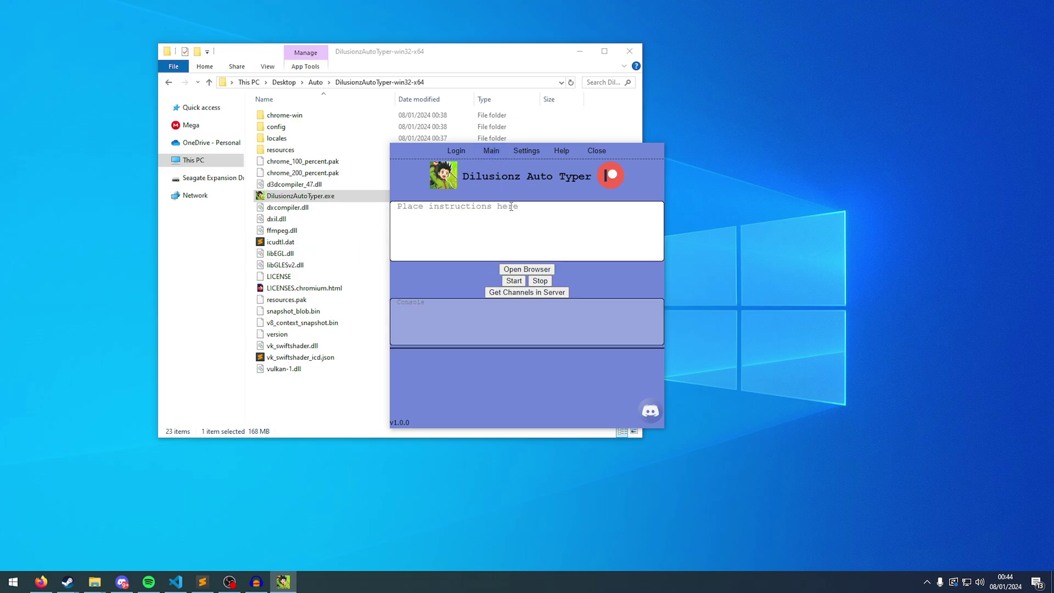
drag(619, 155, 855, 129)
click(579, 51)
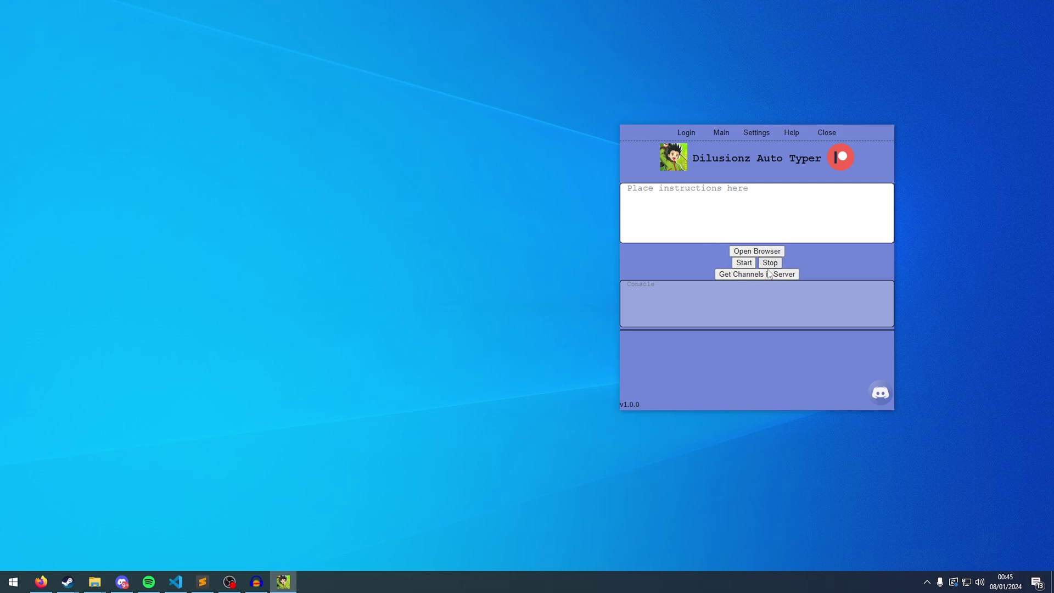
click(744, 212)
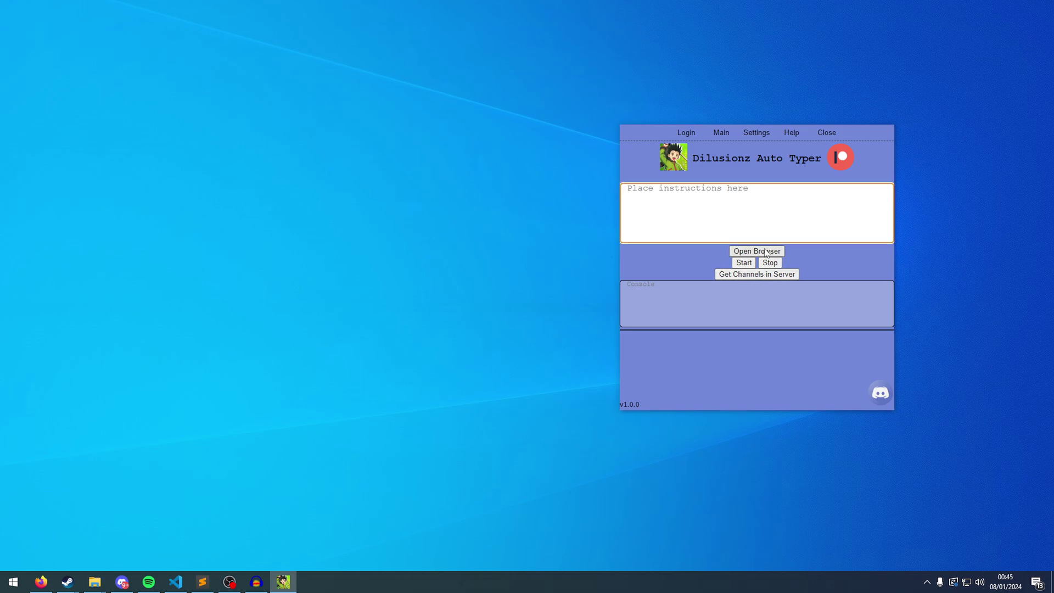
click(770, 254)
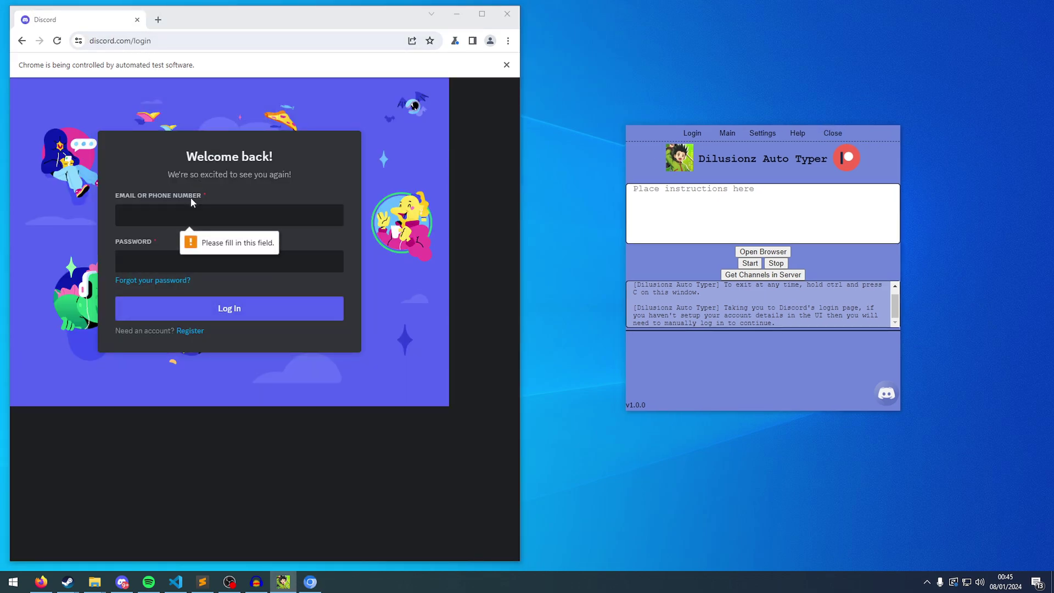
Bring the automated browser forward and flip the typer between Settings and Main.
click(192, 210)
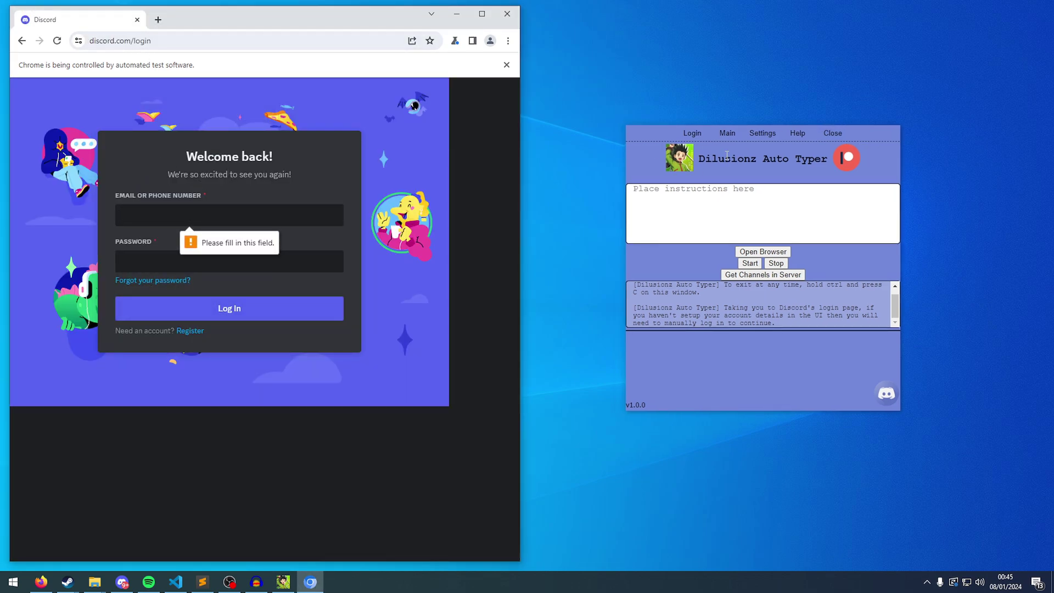
click(765, 137)
click(727, 133)
Log in to Discord in the automated browser with the account email and password.
click(188, 210)
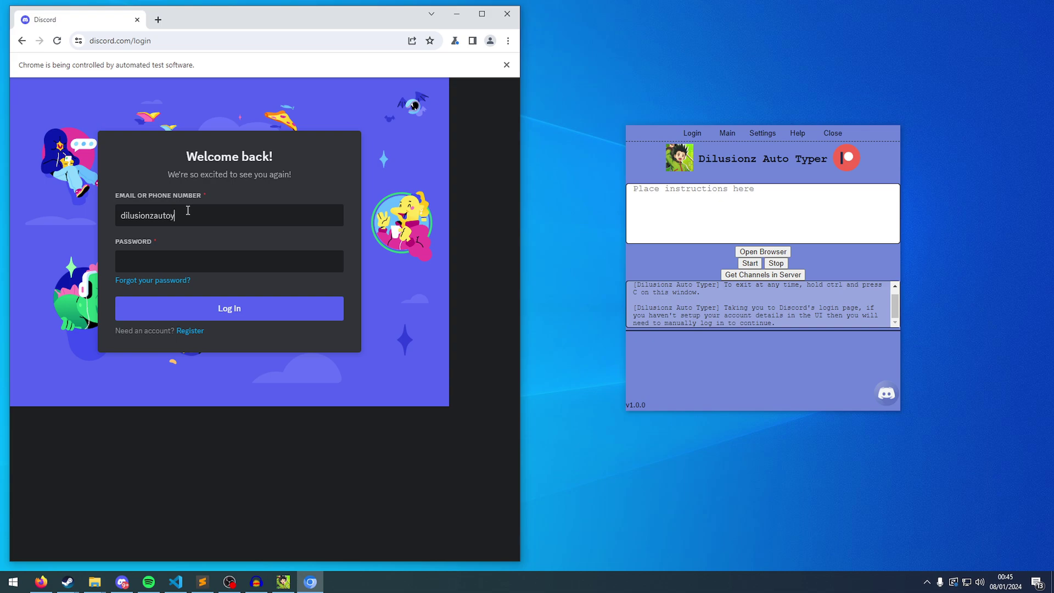
key(Tab)
text(••••••••••••••)
key(Return)
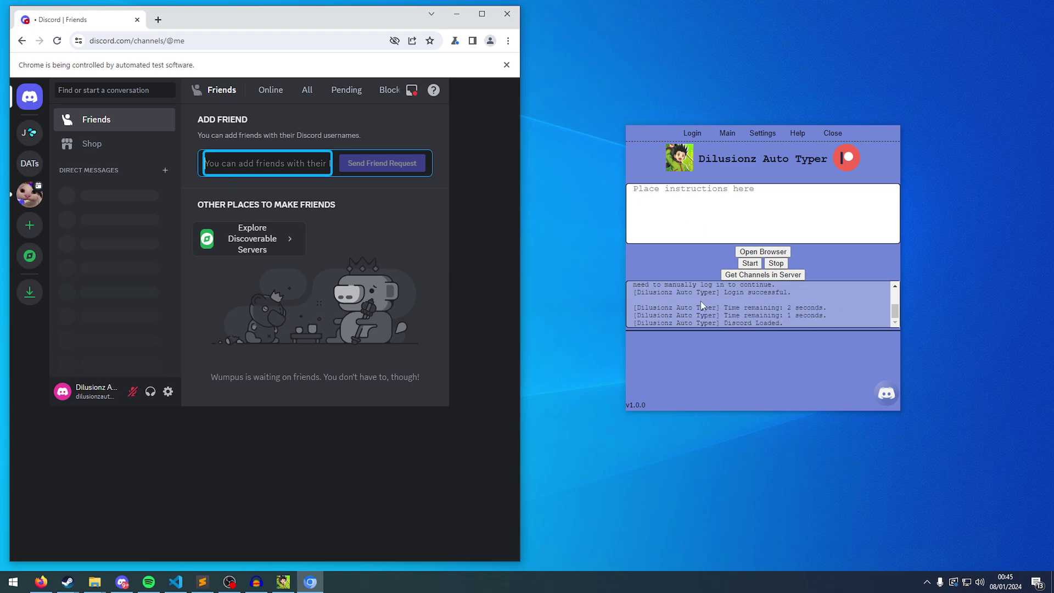
Browse the Discord servers, including BeluGANG, and settle on the first server's #general channel.
scroll(714, 305, up, 5)
scroll(725, 311, down, 5)
click(659, 248)
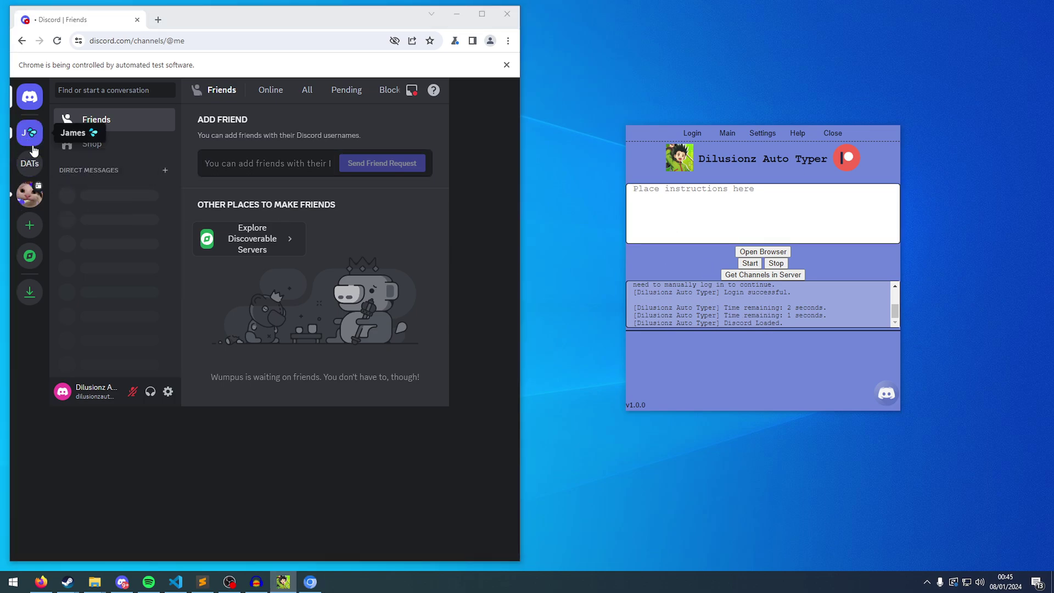
click(30, 163)
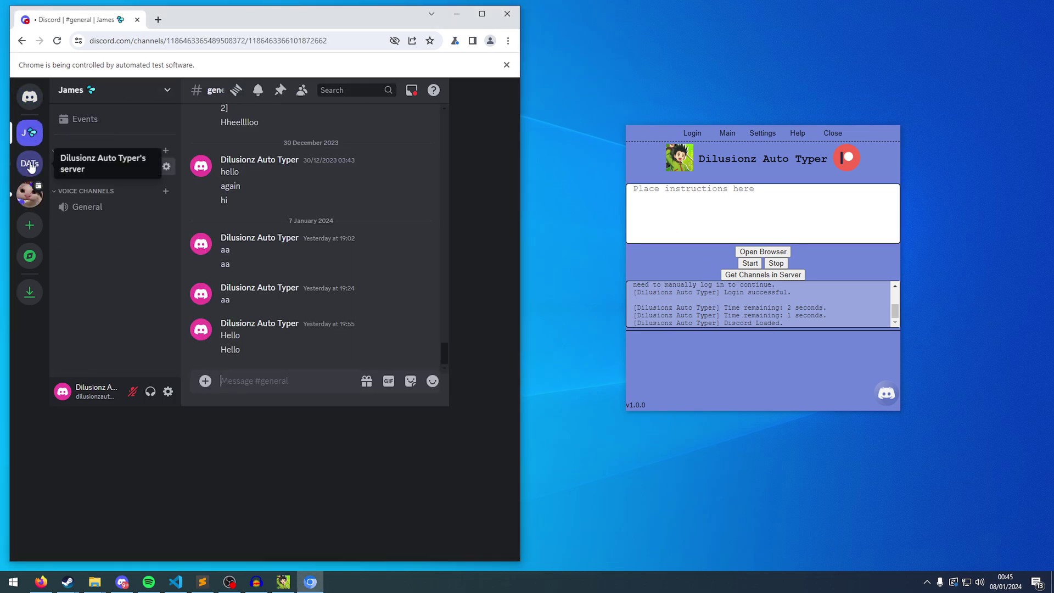
click(30, 194)
scroll(158, 231, down, 5)
click(29, 133)
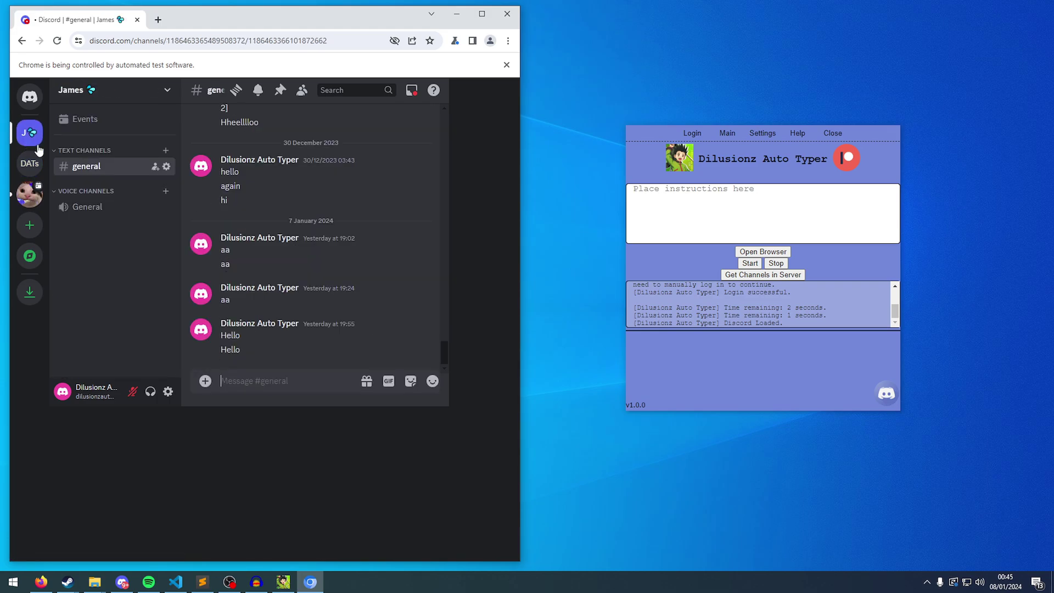
click(648, 201)
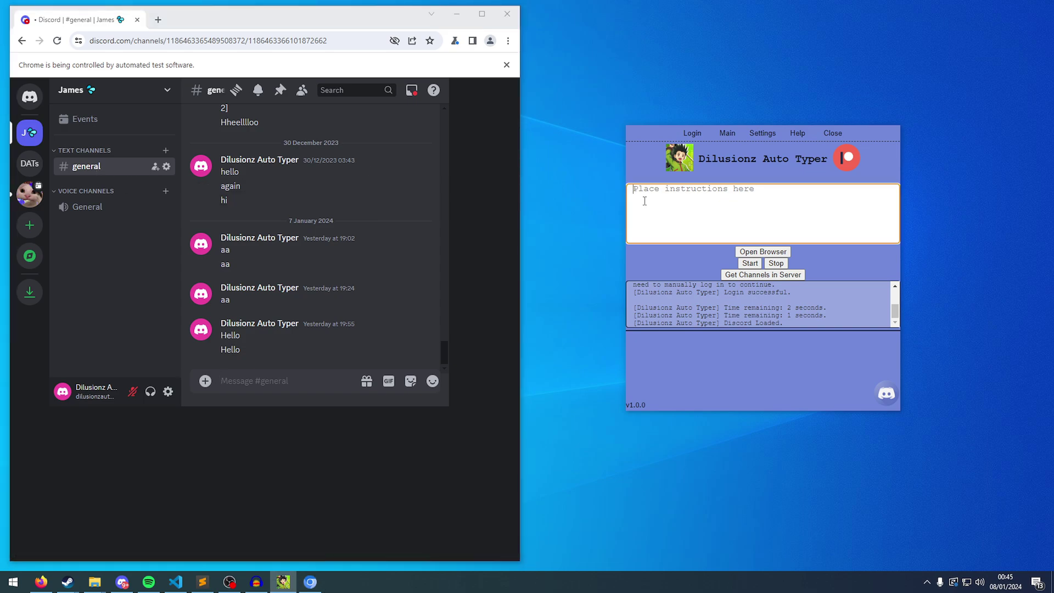
Type 'This is an automated message' and run it to post in #general.
text(This is an automated message)
drag(826, 188, 588, 190)
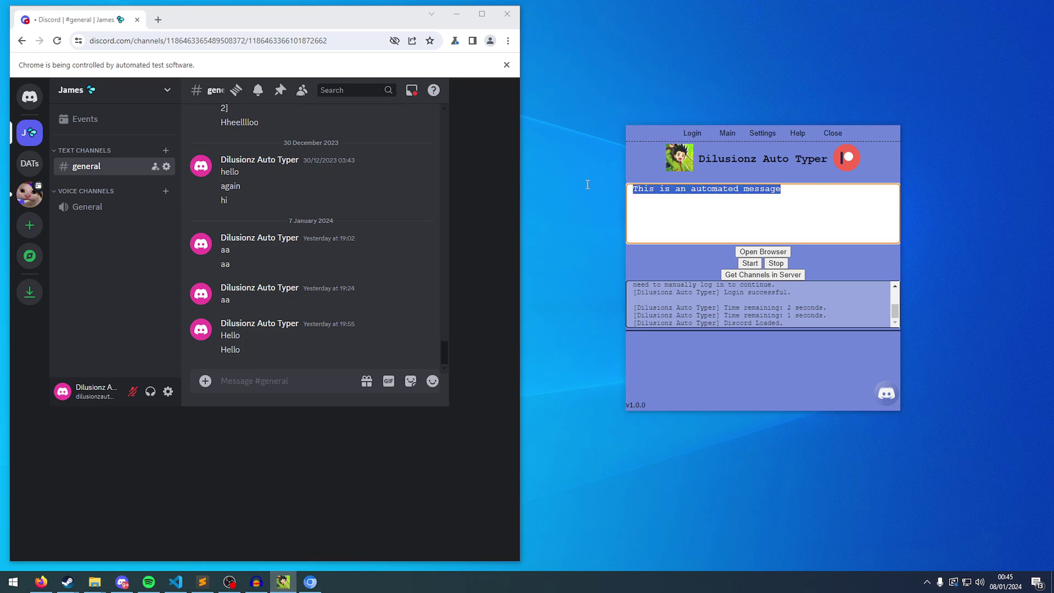
click(803, 201)
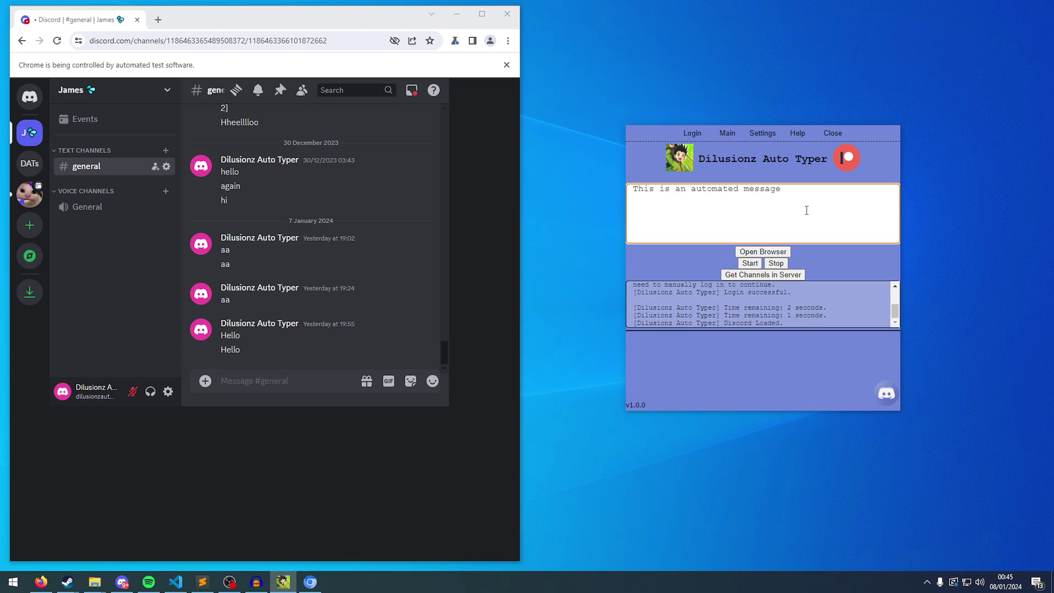
click(756, 265)
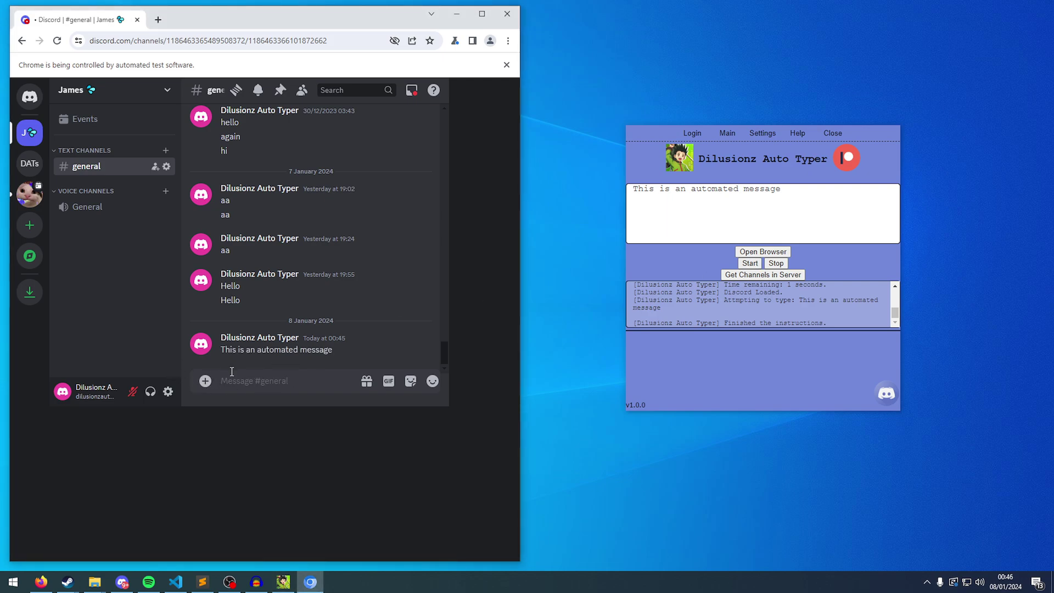
Add a second instruction line, 'This is another automated message'.
click(718, 256)
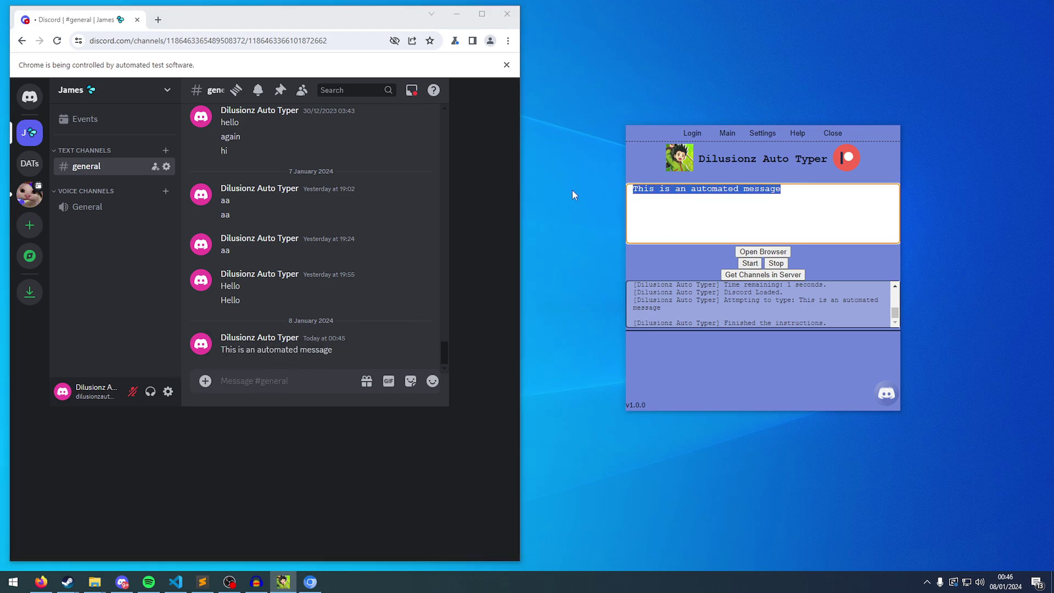
click(829, 190)
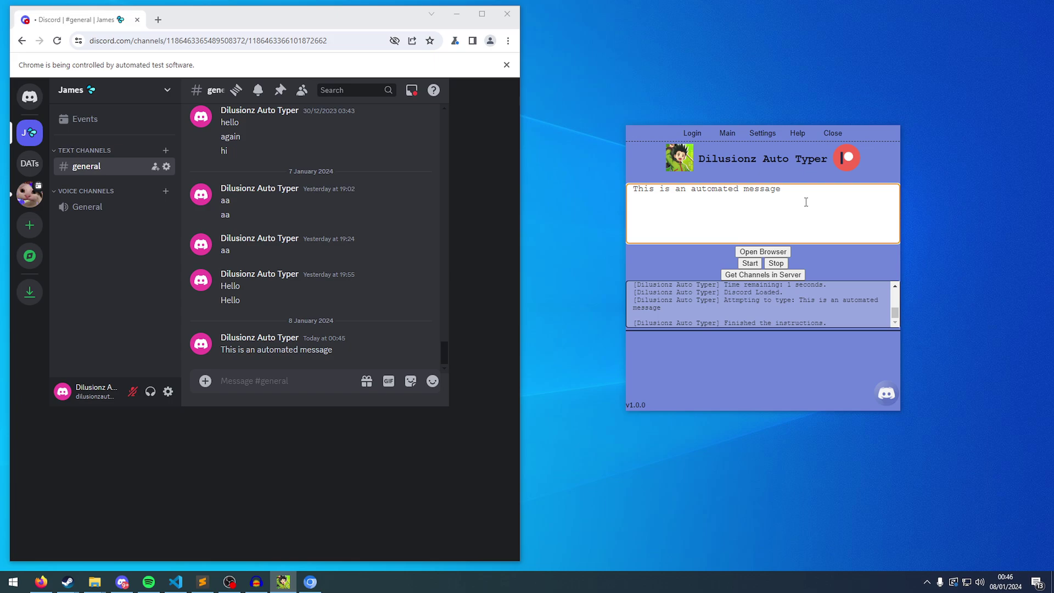
text(This is another automated message)
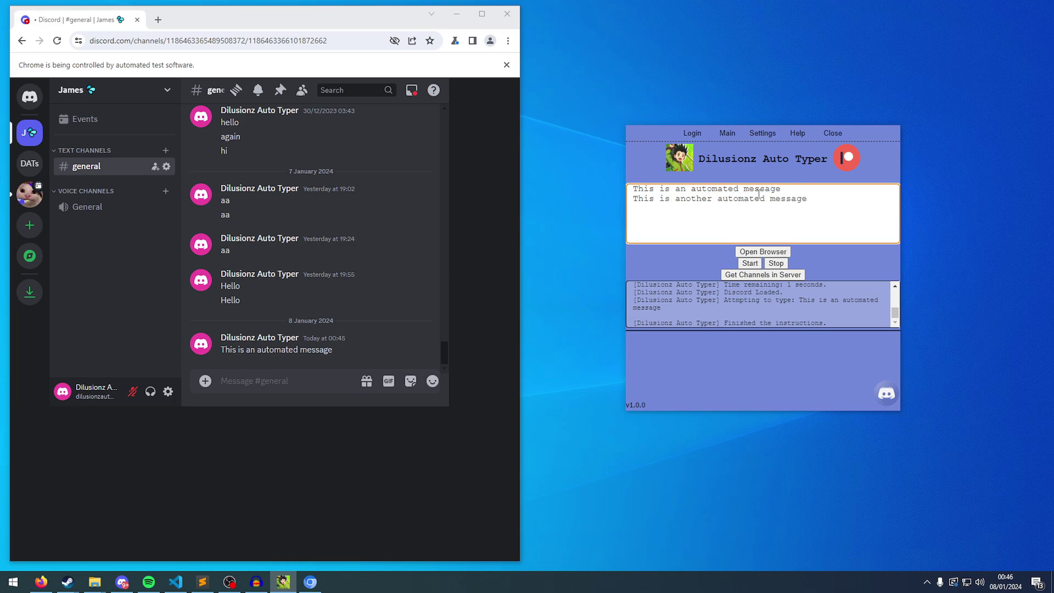
drag(781, 189, 595, 193)
Delete the earlier automated test message from #general.
right_click(321, 348)
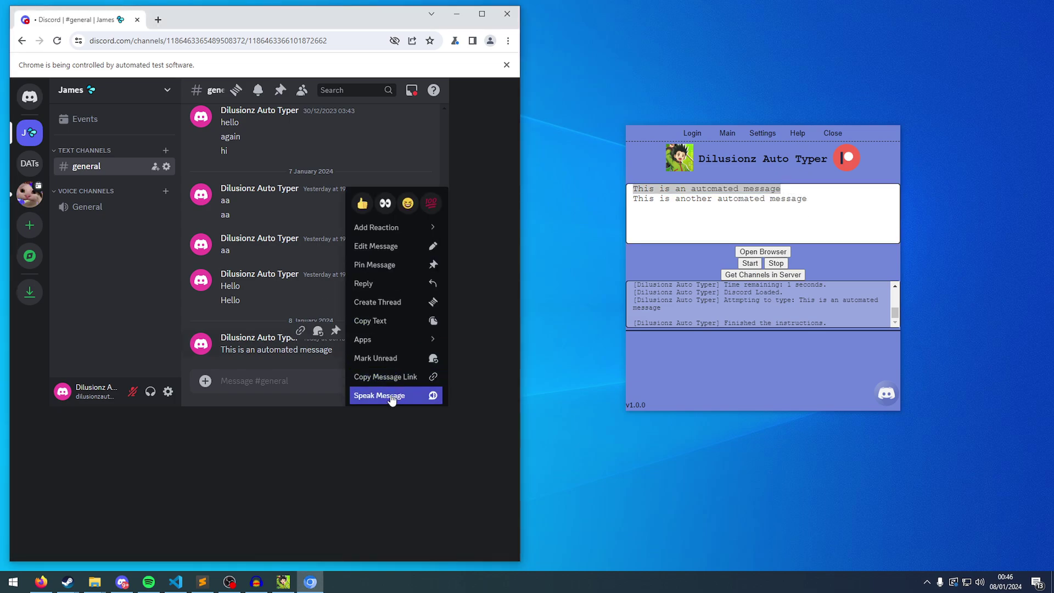
click(330, 349)
click(424, 333)
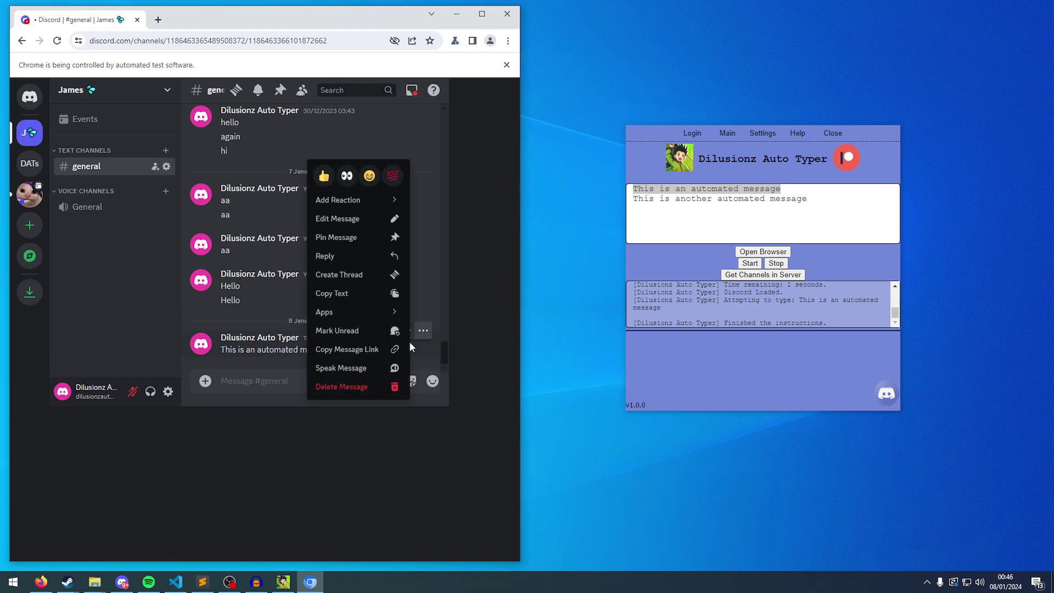
click(360, 386)
click(323, 310)
Run both lines and compare the two posted messages with the instructions.
click(802, 190)
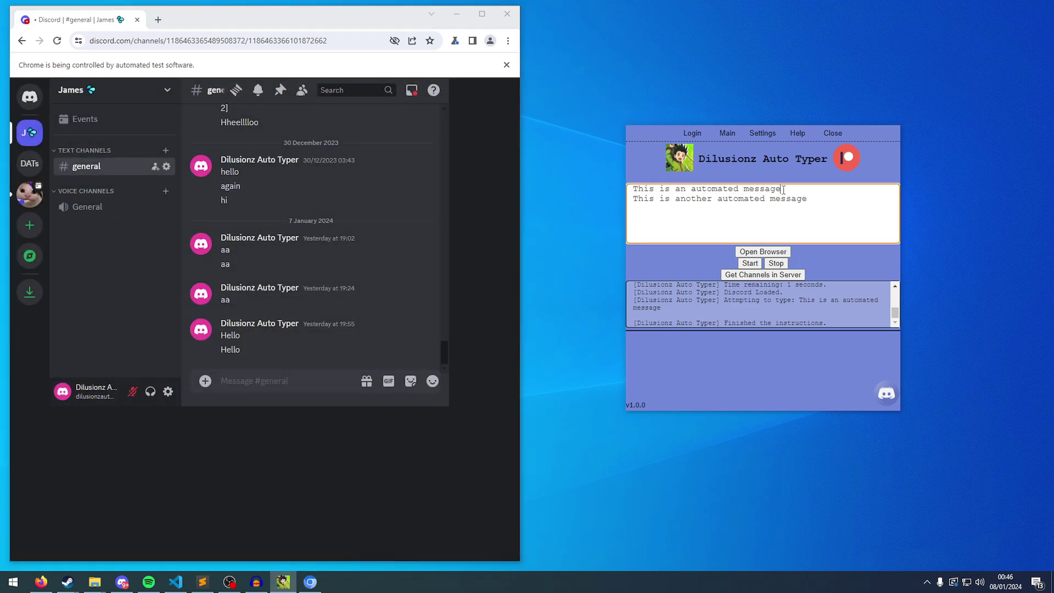
click(750, 263)
drag(332, 341, 222, 323)
drag(781, 188, 632, 188)
drag(360, 353, 220, 351)
triple_click(818, 209)
click(818, 210)
key(ctrl+a)
click(818, 210)
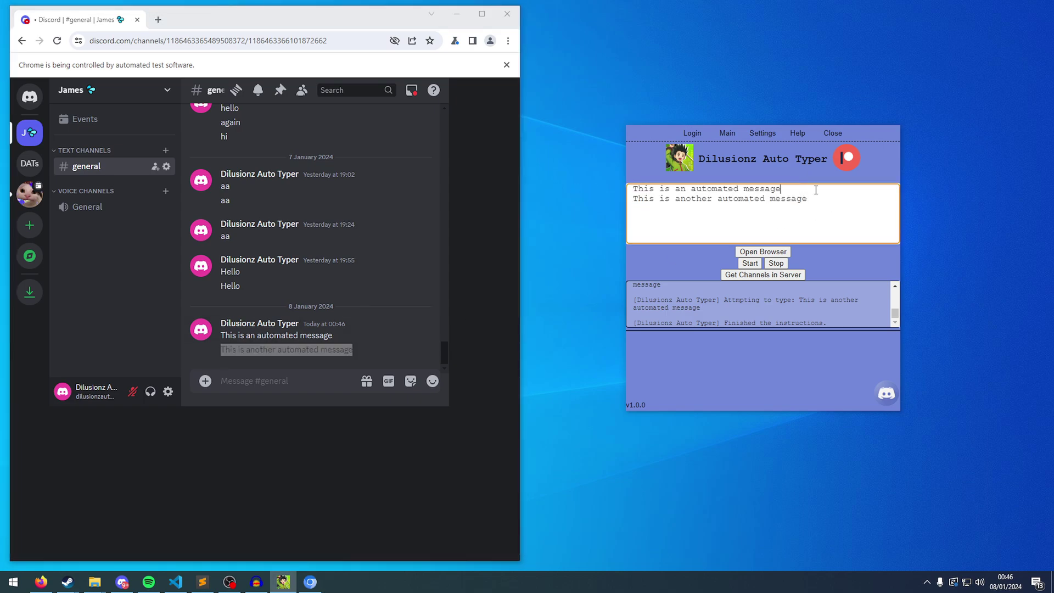
Replace the instructions with 'Hello my name is Dilusionz' and 'How are you?' lines.
key(ctrl+a)
key(BackSpace)
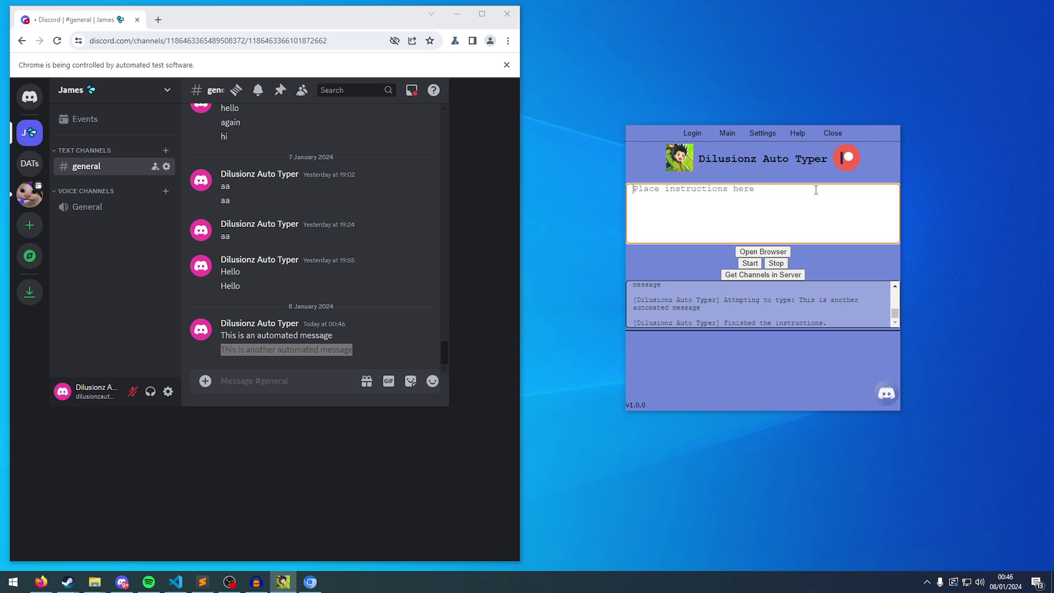
text(Hello my name is Dilusionz)
key(Return)
text(How are you)
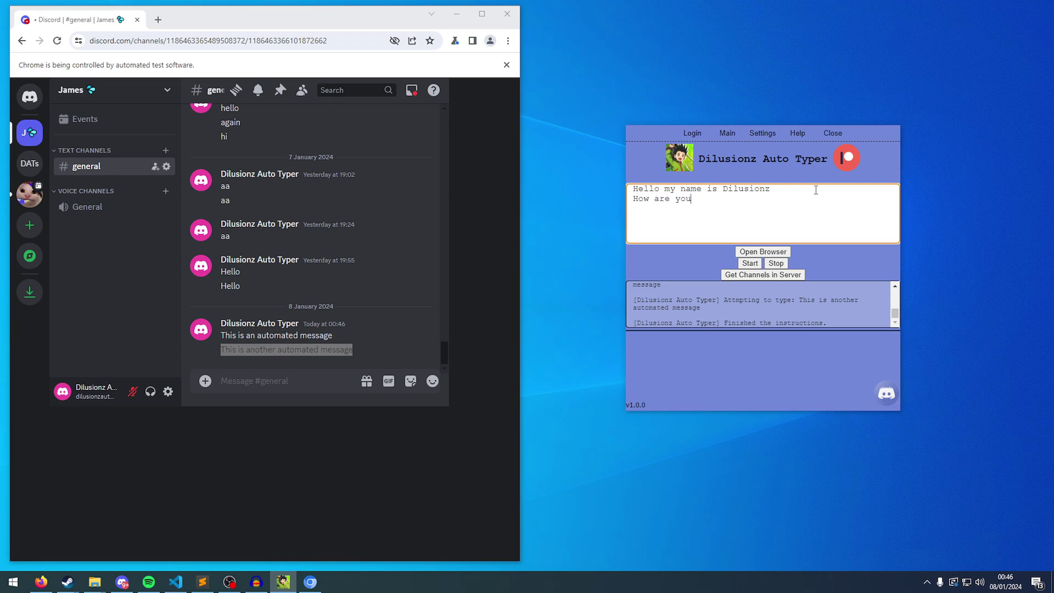
text(>??)
Insert a [wait 5] line between the two greetings.
key(ctrl+a)
drag(363, 350, 220, 323)
click(795, 193)
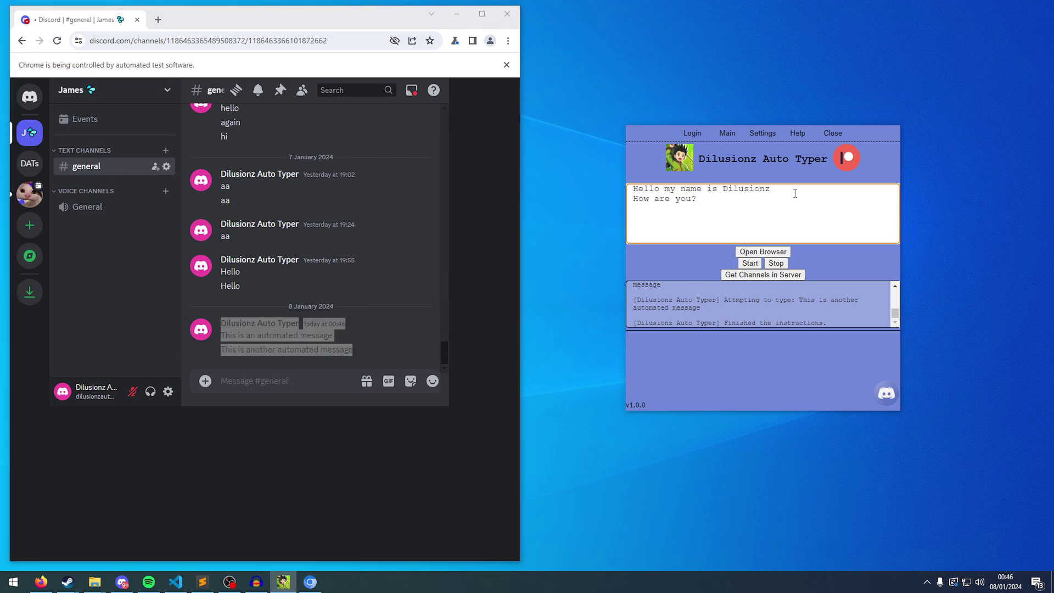
key(Return)
text([])
text([)
text(wait)
text(5)
text(])
Run the script, posting both greetings five seconds apart in #general.
triple_click(806, 189)
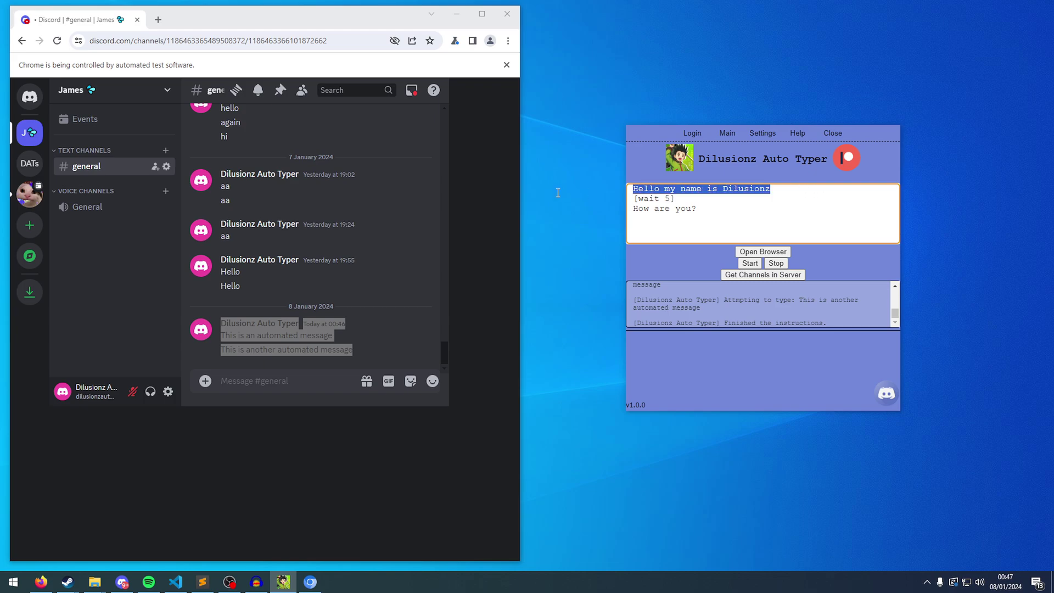
triple_click(725, 211)
click(711, 200)
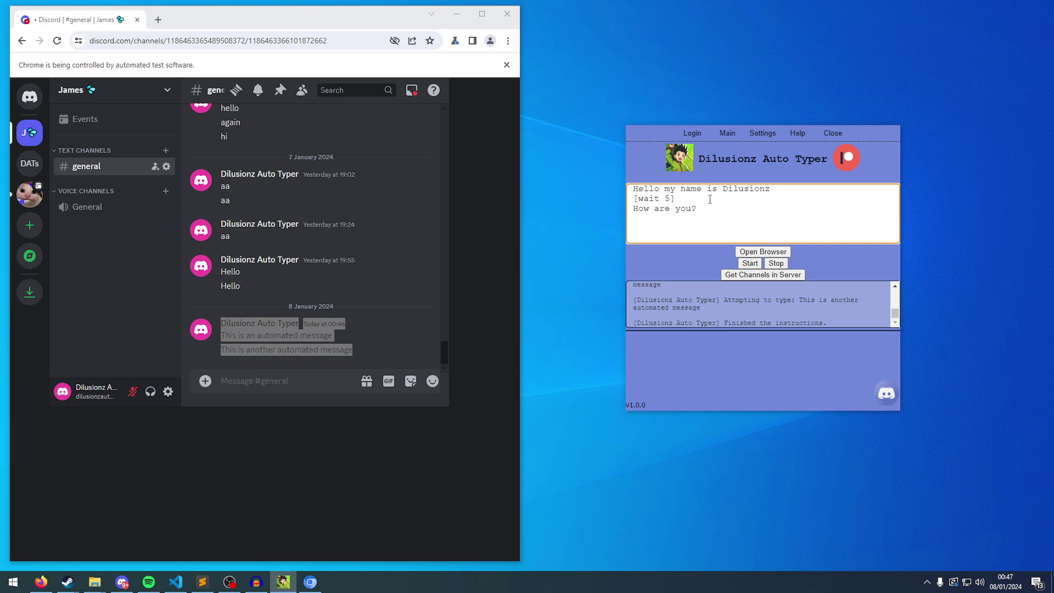
triple_click(708, 200)
click(637, 199)
triple_click(636, 199)
click(636, 198)
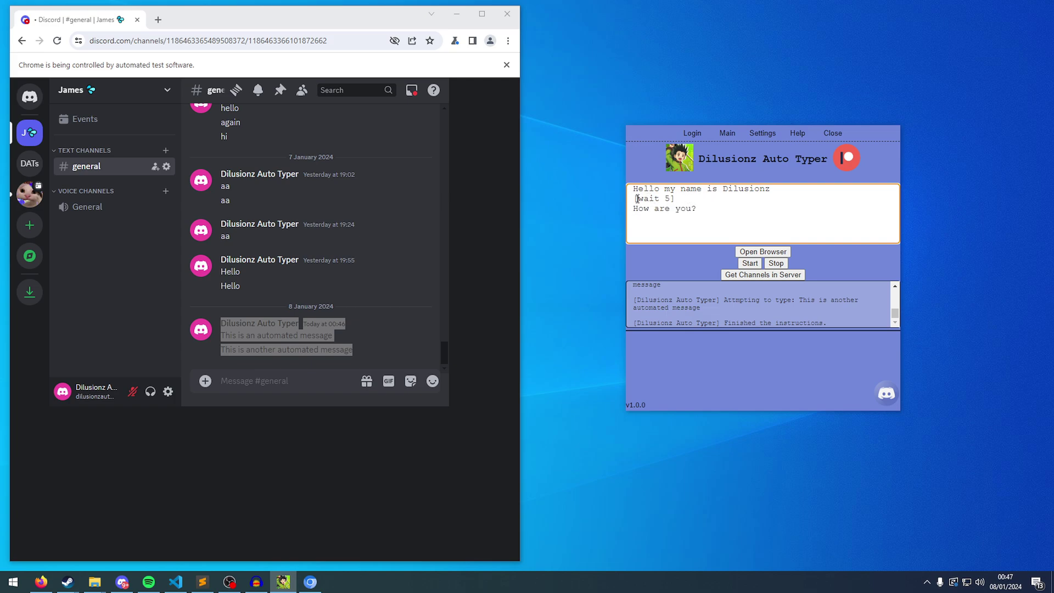
click(752, 264)
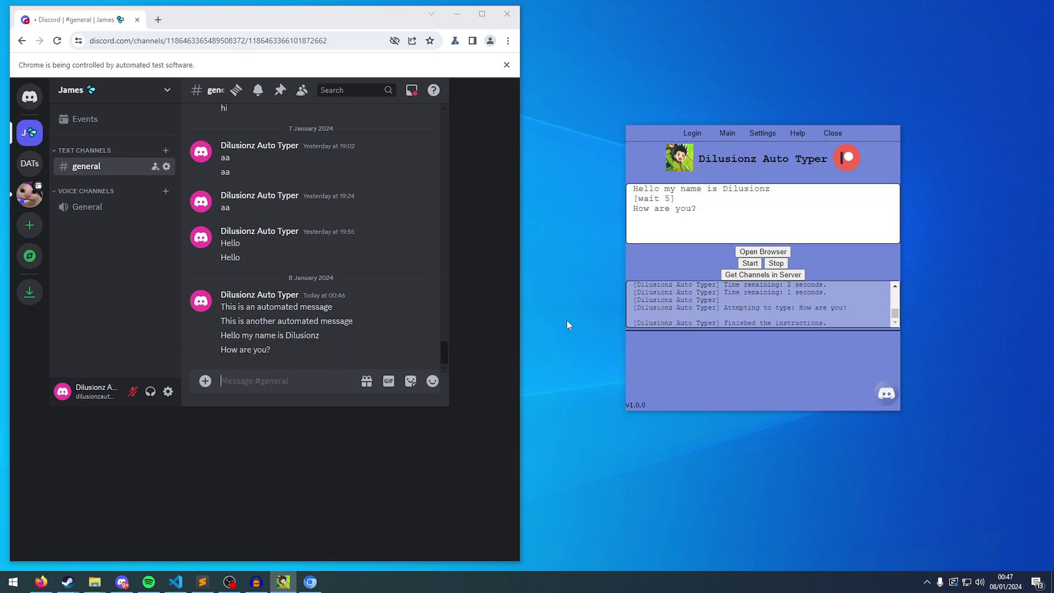
triple_click(307, 354)
drag(729, 230, 594, 216)
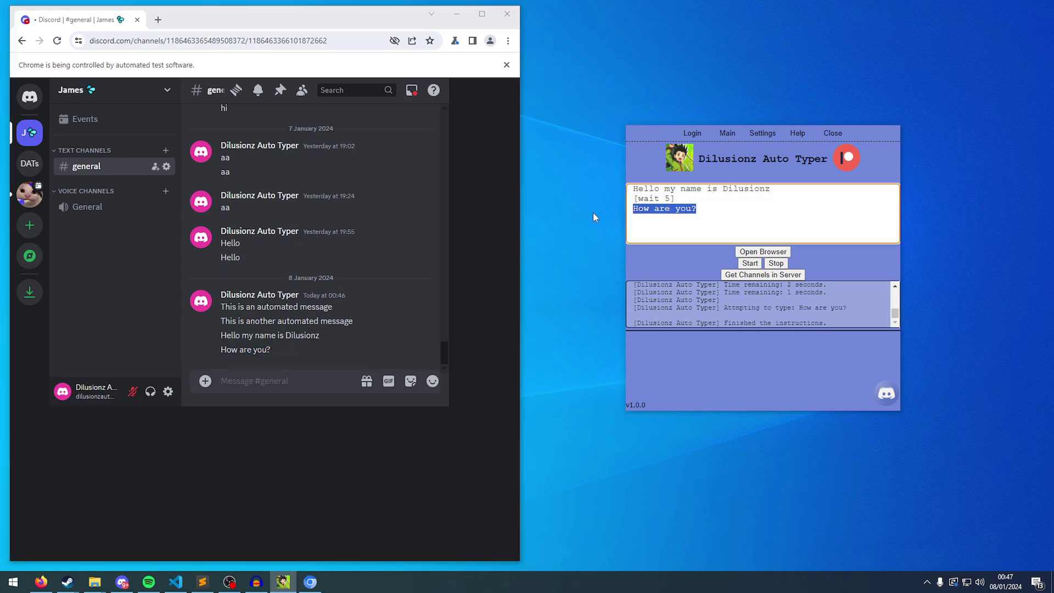
click(757, 204)
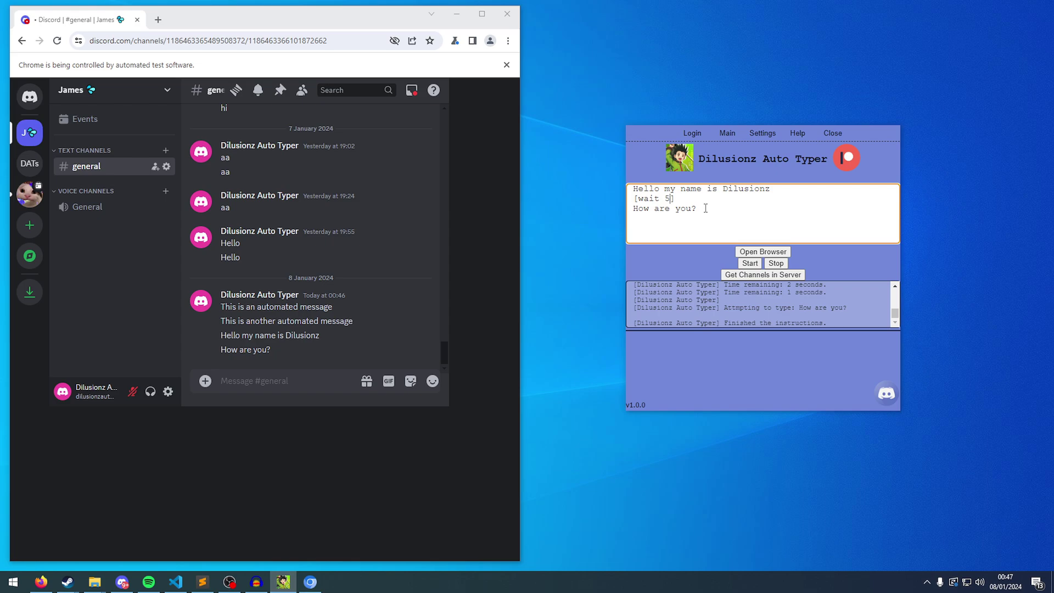
Change the wait to a 1-10 second range and run the script again.
key(BackSpace)
text(1)
text(-10)
drag(687, 198, 687, 199)
click(687, 198)
click(750, 263)
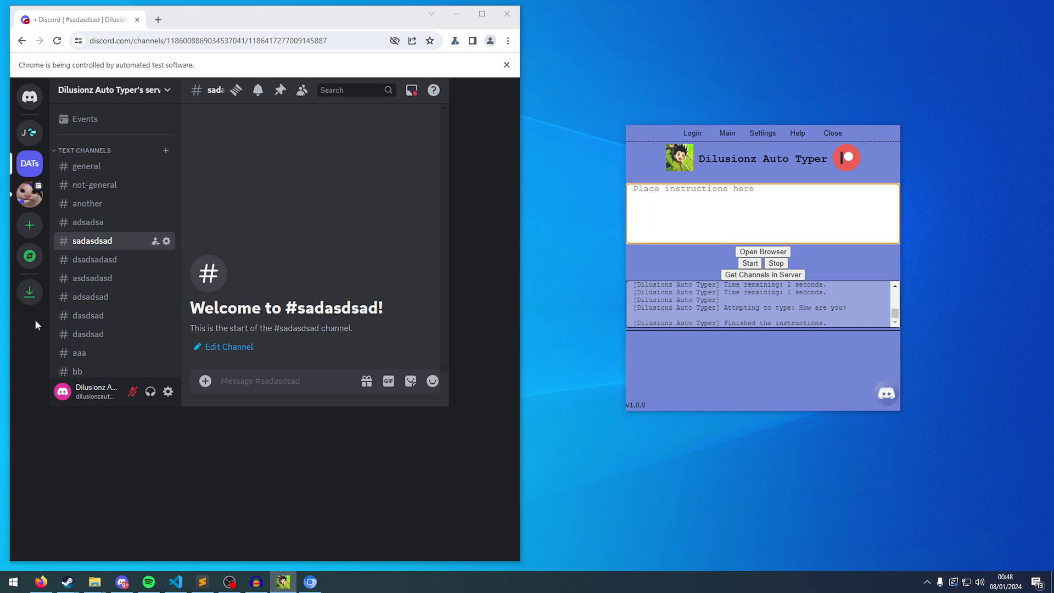
Open the #aaa channel, then the #bb channel in Discord.
scroll(57, 328, down, 2)
click(93, 244)
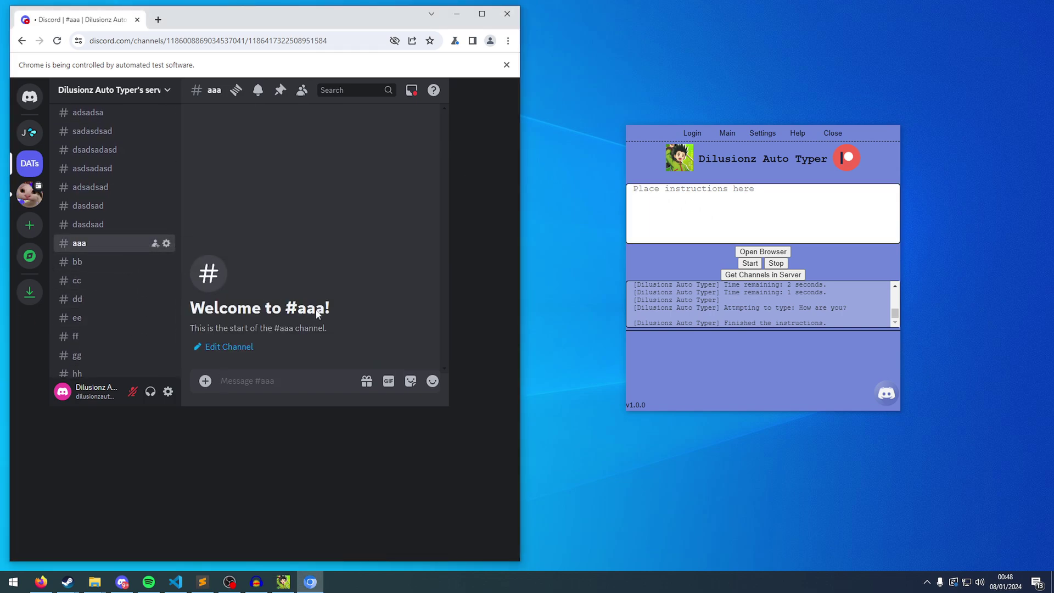
click(687, 237)
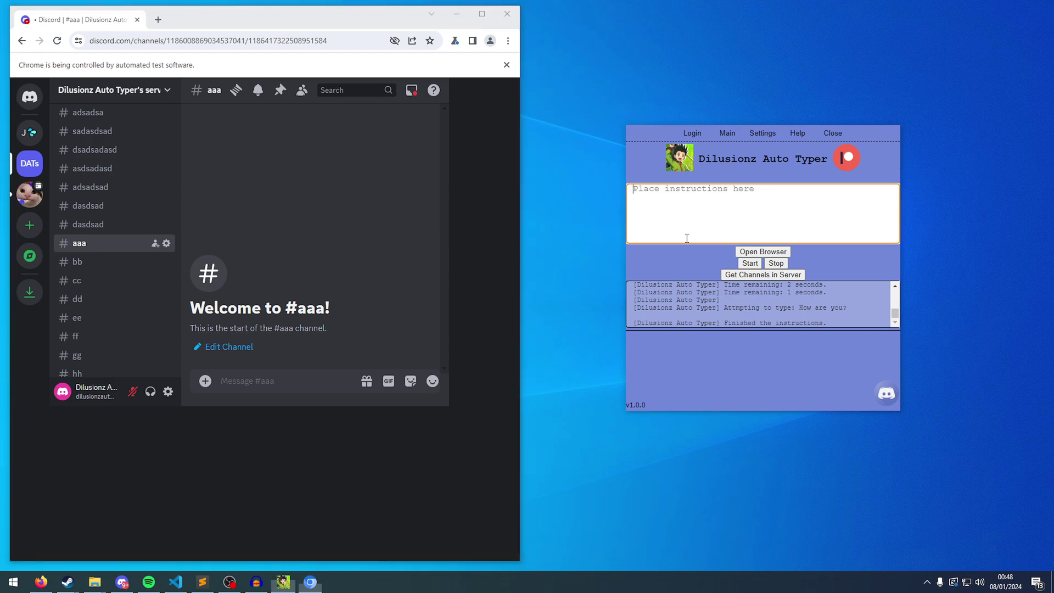
click(93, 269)
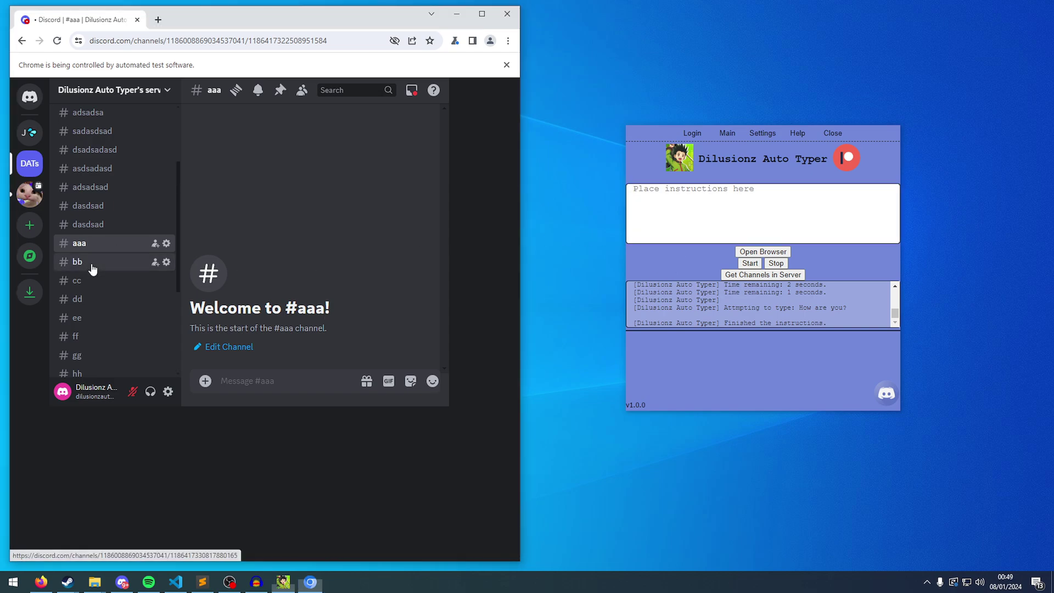
Type 'Hi i want this message in #aaa' and a second message meant for #bb.
click(742, 225)
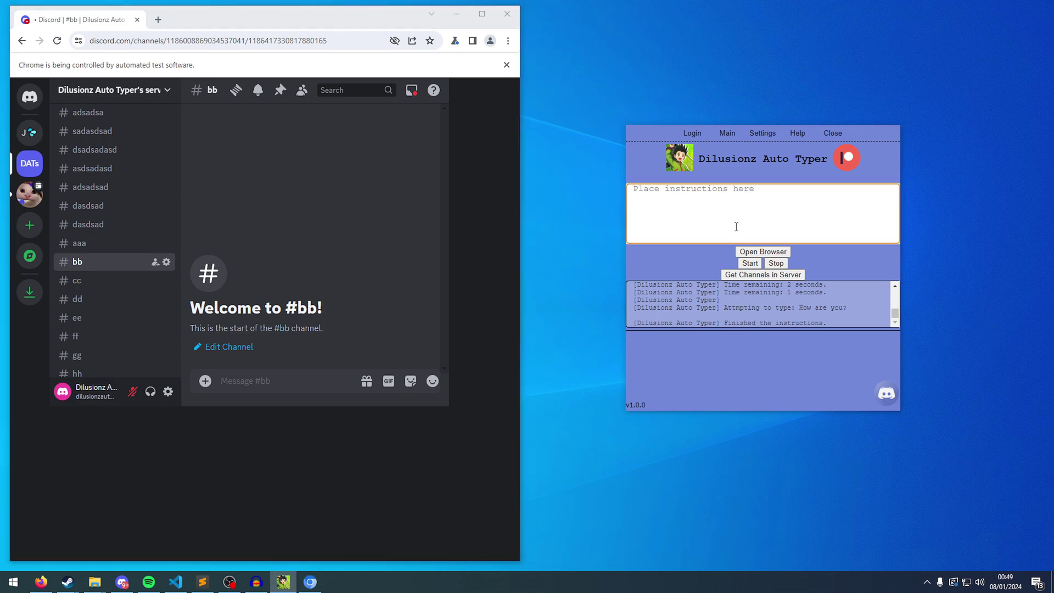
text(Hi i want this message in aaa)
click(772, 190)
text(again, shis messag)
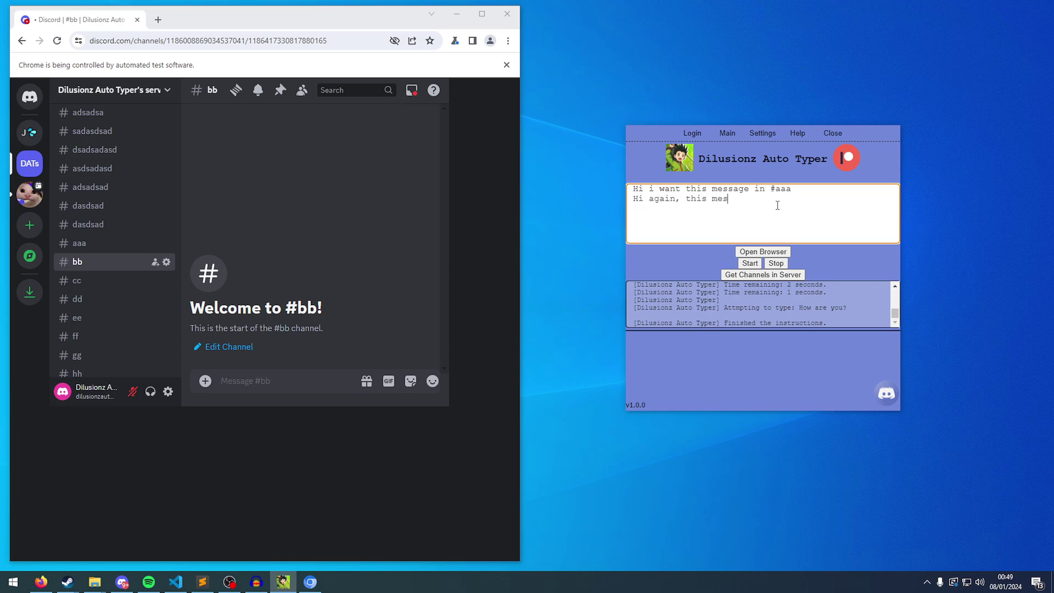
text(e should be in #bb)
Run the two-message script, then delete both test posts from #bb.
click(750, 263)
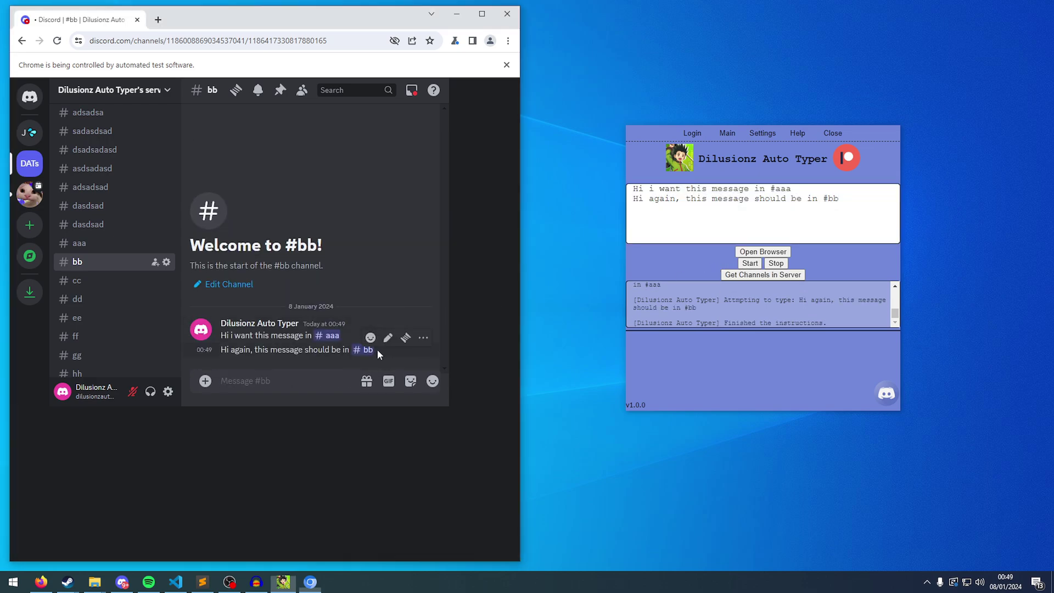
triple_click(378, 349)
click(393, 346)
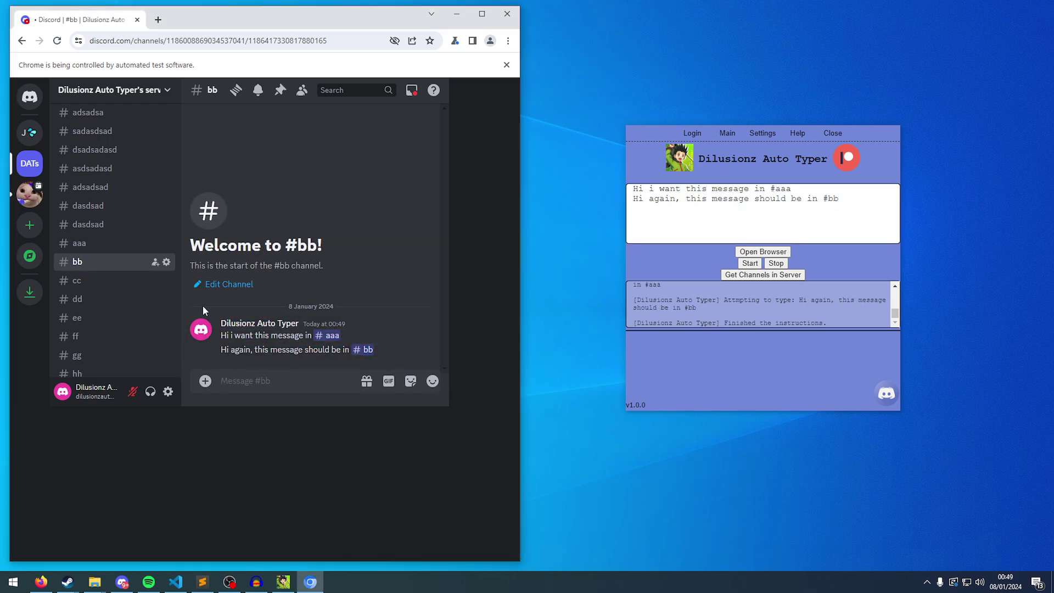
right_click(388, 340)
shift+click(386, 387)
right_click(376, 347)
shift+click(329, 387)
Add a [ServerName : aaa] line above the first message.
click(839, 193)
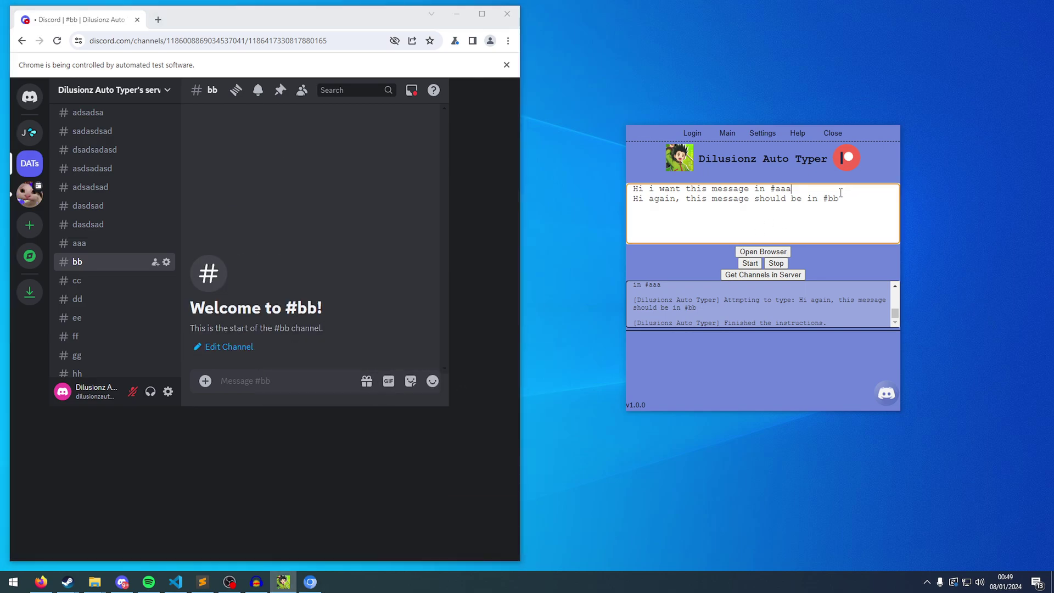
key(Return)
key(Up)
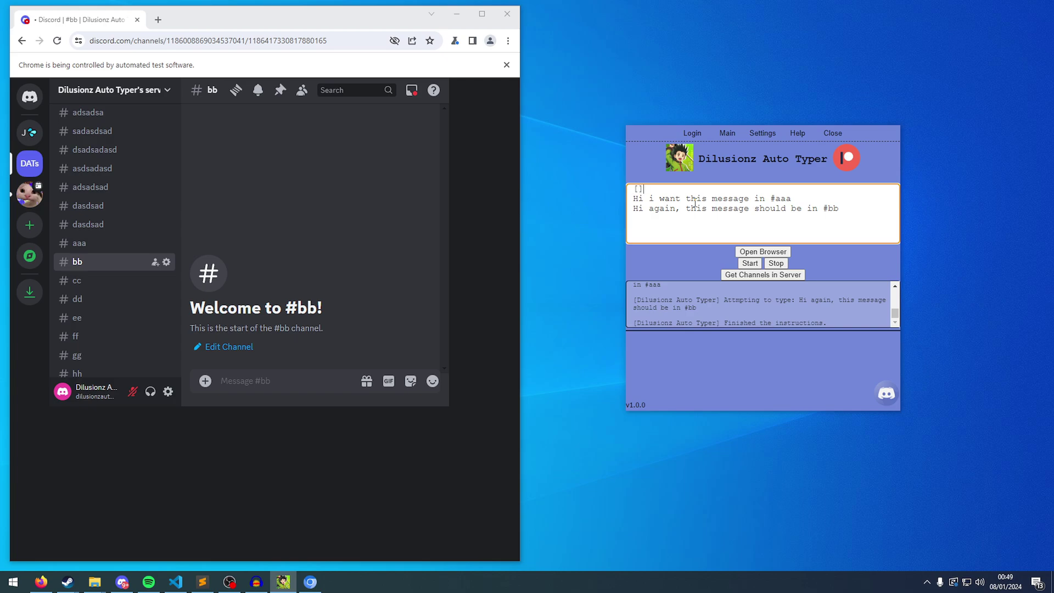
text(aaa)
key(BackSpace)
key(BackSpace)
key(BackSpace)
text(ServerName)
text(: aaa)
Copy that line below the first message and change it to [ServerName : bb].
triple_click(745, 189)
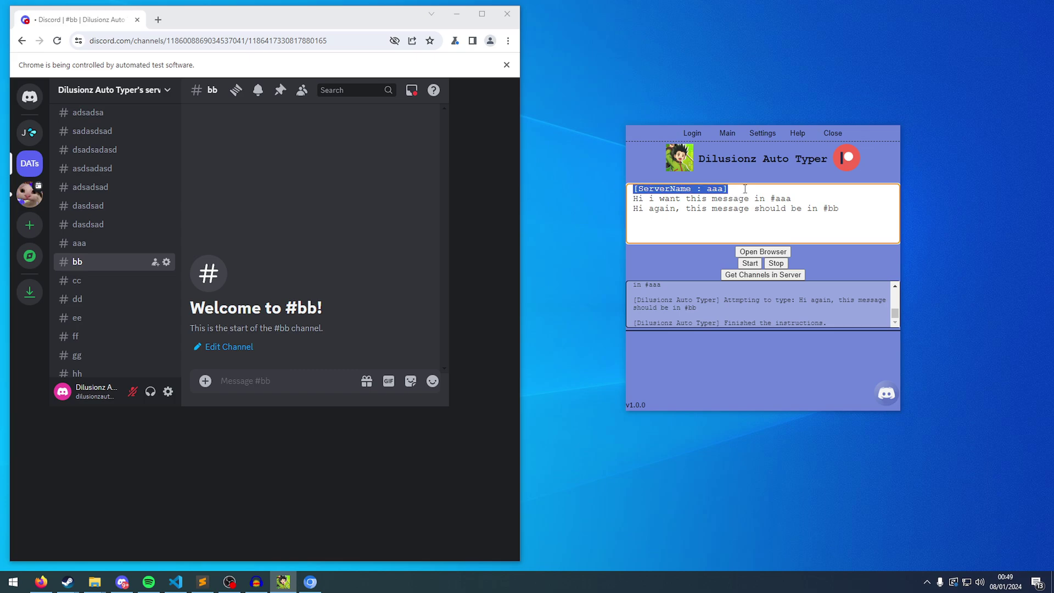
key(ctrl+c)
click(816, 199)
key(Return)
key(ctrl+v)
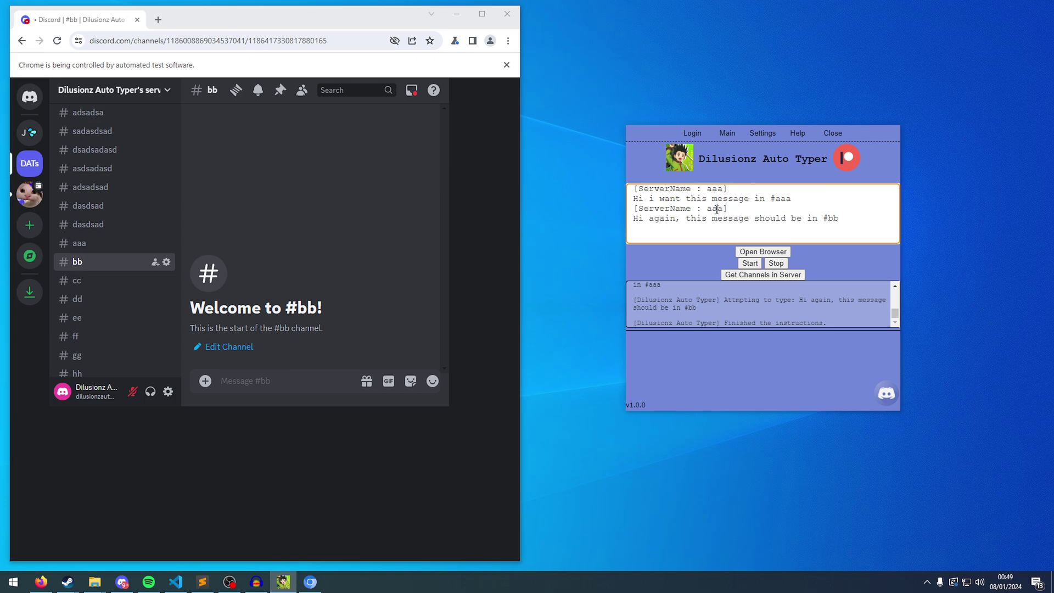
double_click(716, 208)
text(bb)
Delete both placeholder switch lines and load the server's channels with Get Channels in Server.
drag(827, 212, 581, 208)
key(BackSpace)
drag(730, 188, 589, 189)
key(BackSpace)
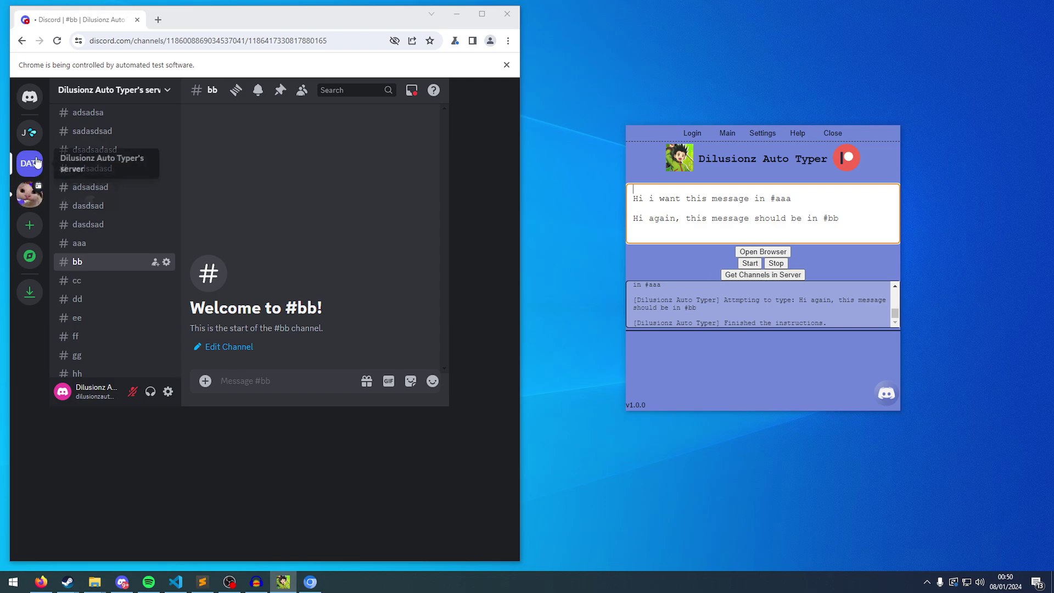
click(35, 138)
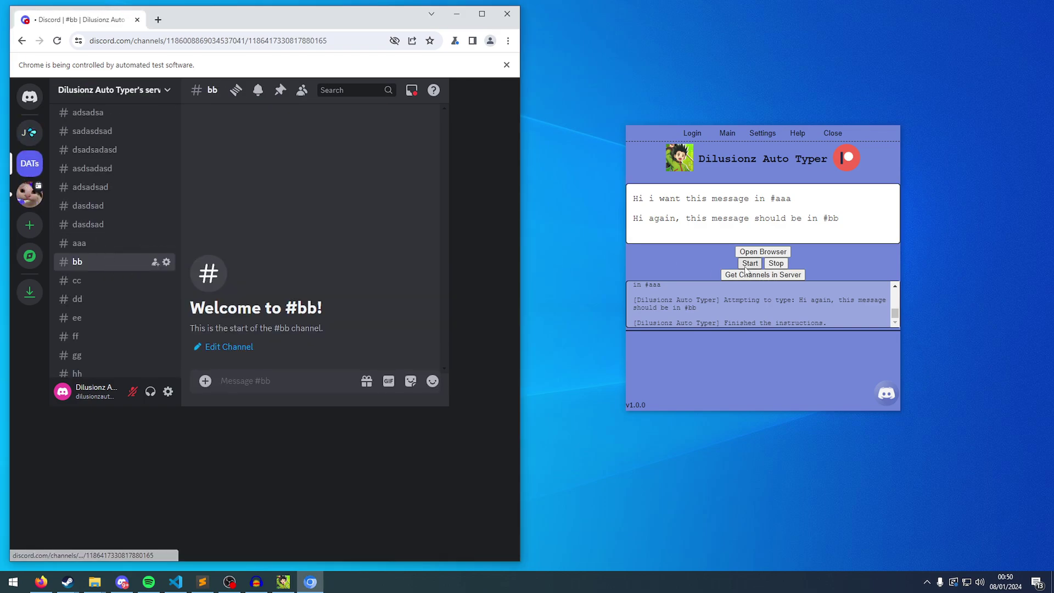
click(760, 278)
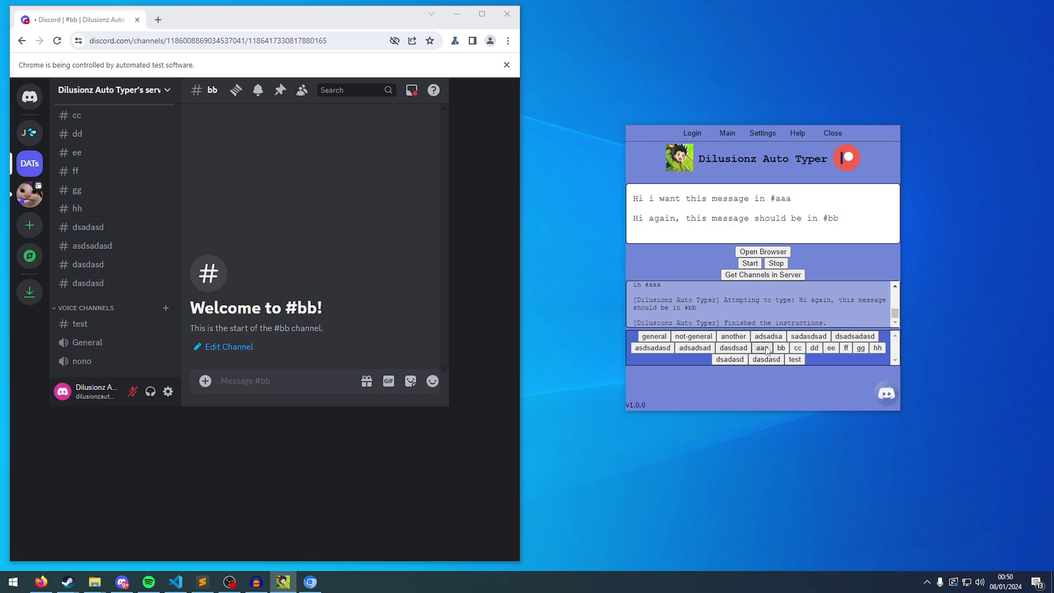
Insert the aaa channel switch line and move it to the top of the script.
click(766, 351)
drag(854, 230, 791, 229)
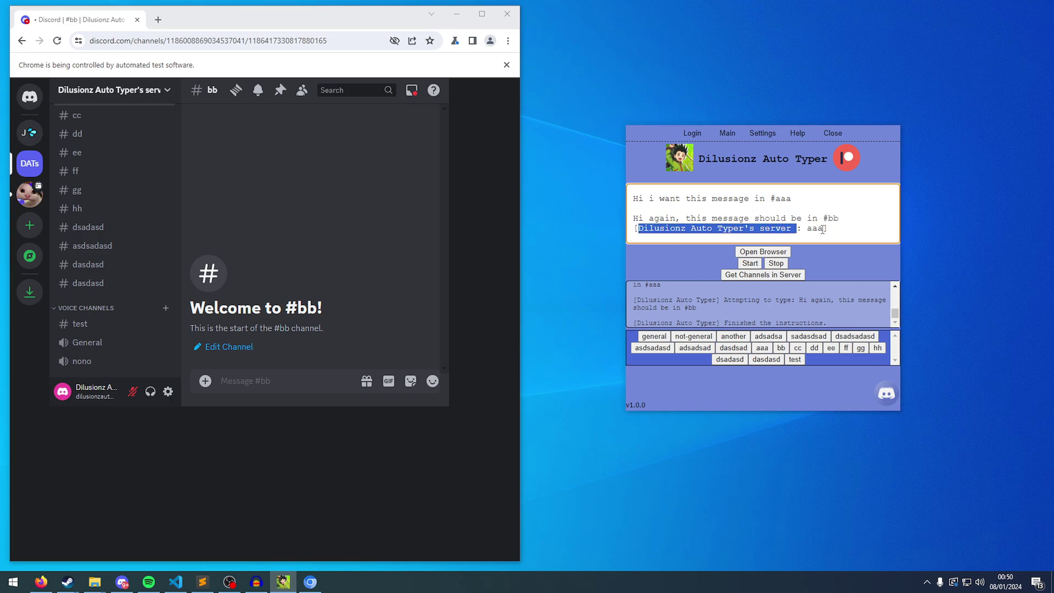
double_click(815, 229)
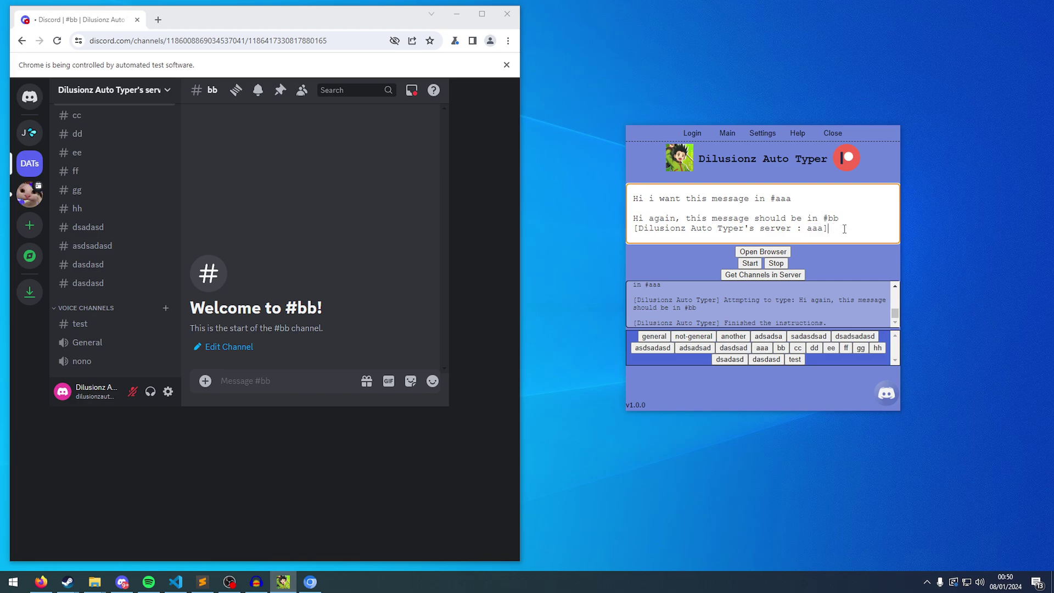
drag(828, 228, 616, 233)
key(ctrl+x)
click(700, 190)
key(ctrl+v)
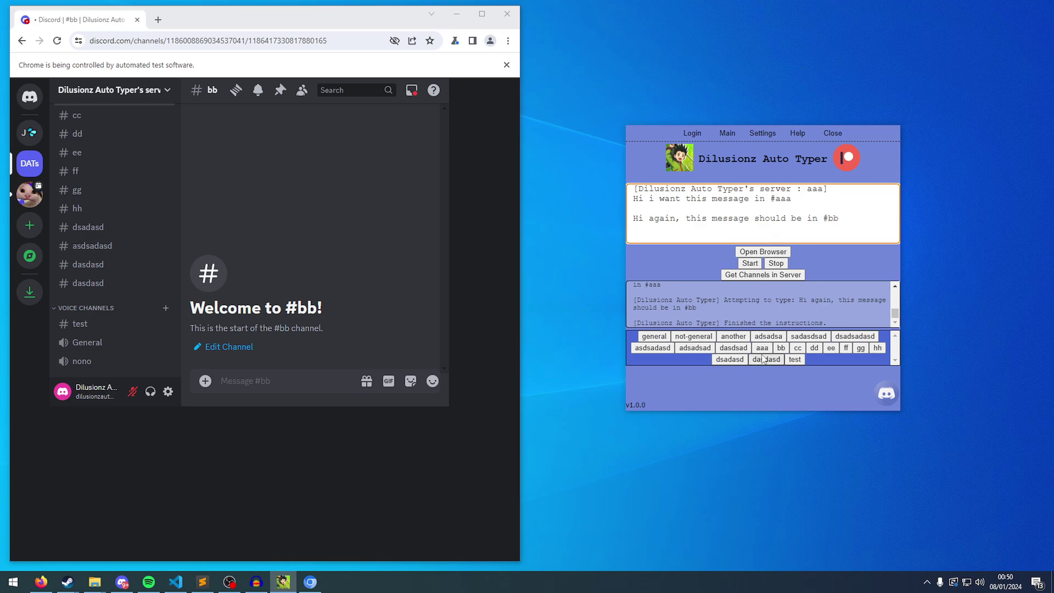
Insert the bb channel switch line and move it above the #bb message.
click(781, 348)
click(827, 238)
drag(827, 238, 633, 238)
key(ctrl+x)
click(681, 213)
key(ctrl+v)
click(668, 240)
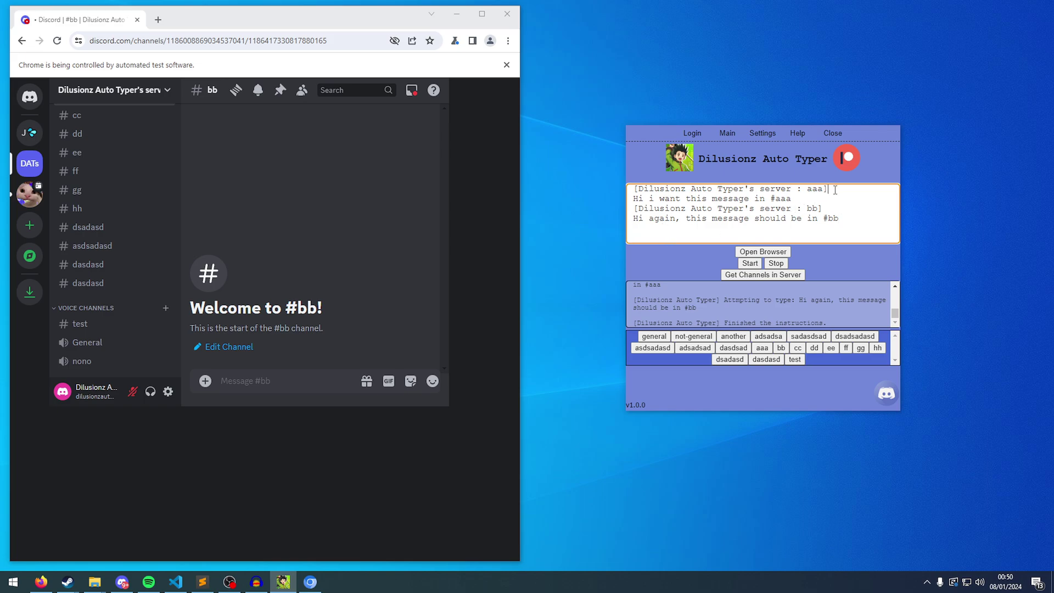
Check each line of the four-line switch-and-message script.
drag(829, 189, 790, 188)
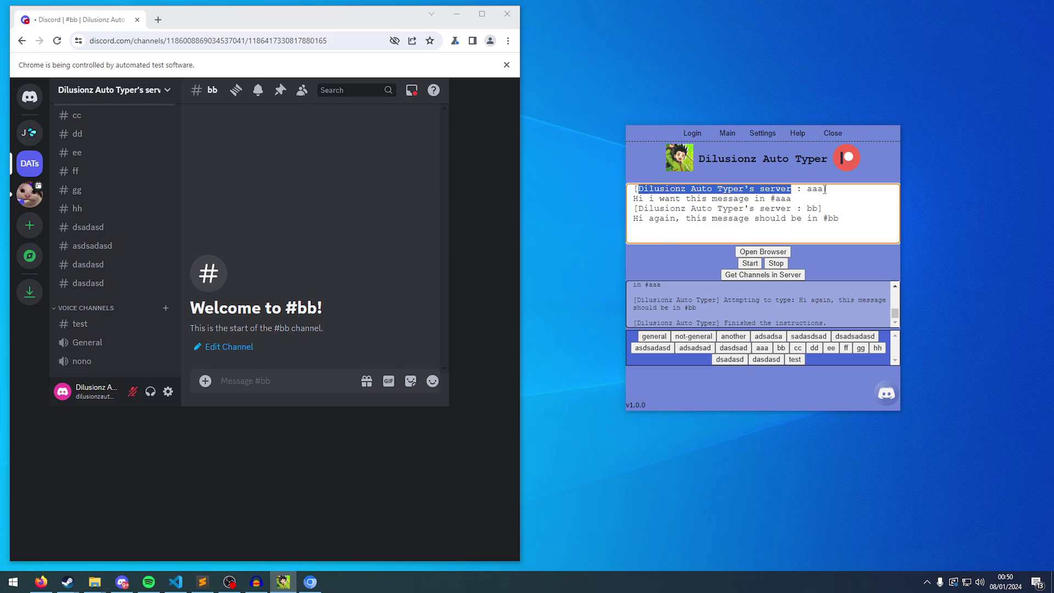
click(823, 189)
drag(634, 198, 792, 199)
click(792, 198)
drag(638, 208, 819, 208)
drag(634, 218, 839, 218)
click(839, 218)
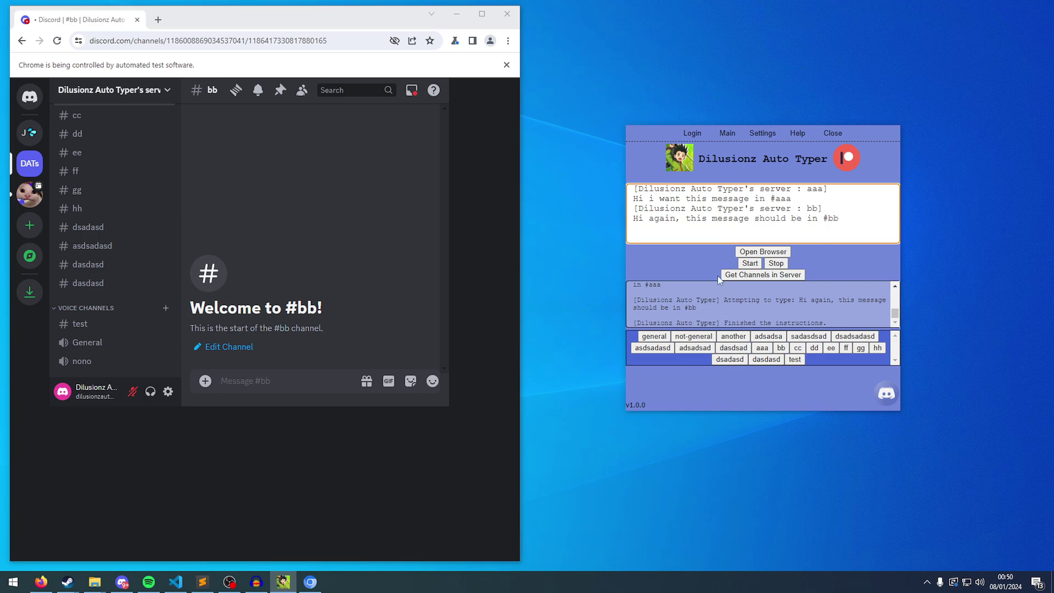
Run the script from Discord's home page and confirm the posts in #aaa and #bb.
click(30, 99)
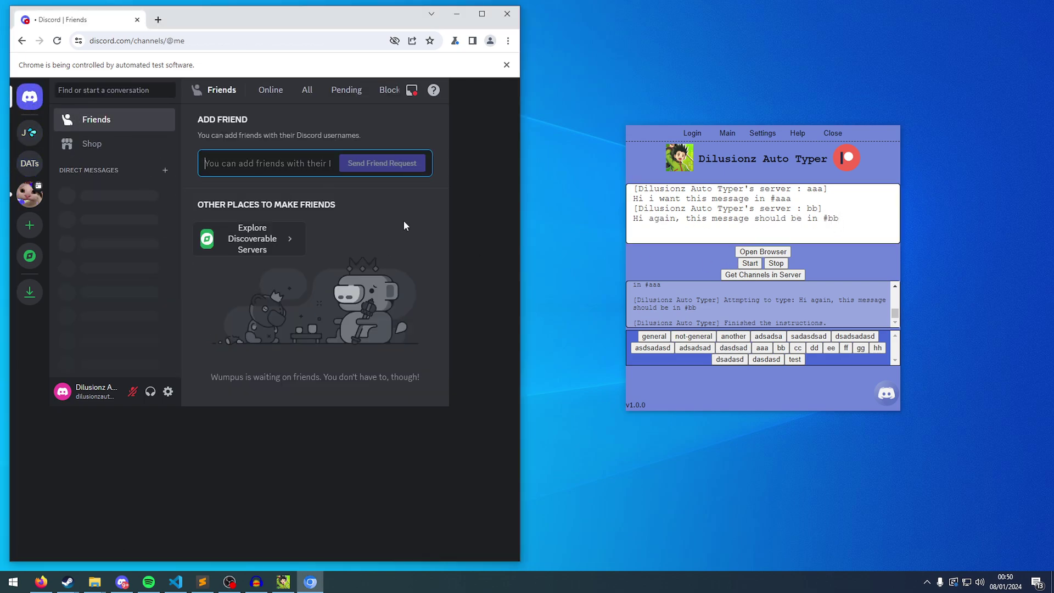
click(744, 264)
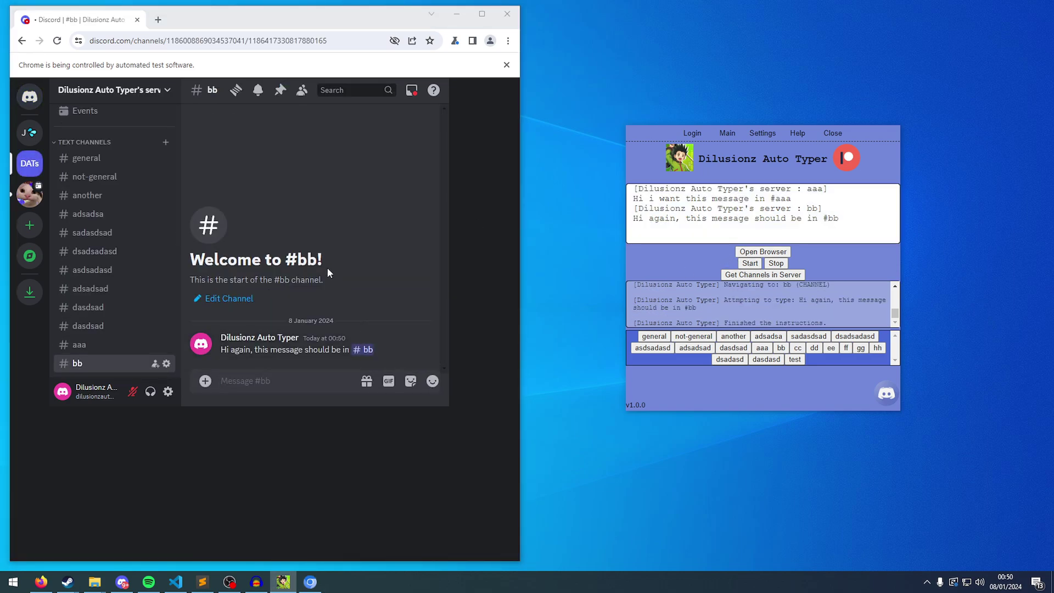
click(116, 344)
drag(341, 349, 111, 352)
click(78, 363)
drag(373, 349, 221, 351)
click(744, 240)
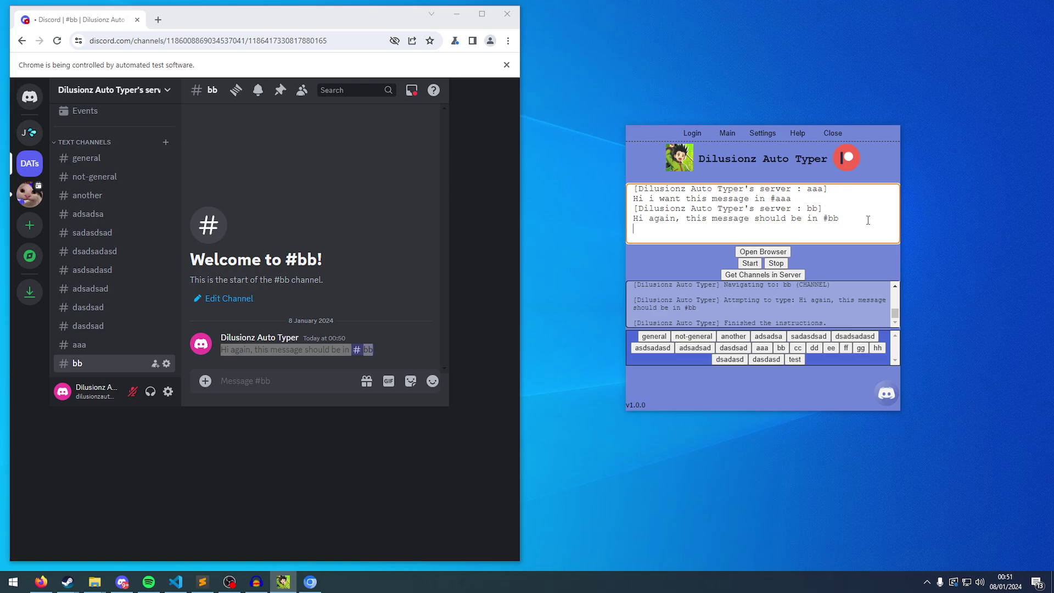
Add a [loop] command line at the end of the script.
key(Return)
text([])
text(loop)
double_click(670, 228)
click(673, 228)
Add a [wait 1] line after both the #bb and #aaa messages.
click(868, 217)
key(Return)
text([wait 1])
drag(677, 231, 632, 228)
key(ctrl+c)
click(819, 199)
key(Return)
key(ctrl+v)
Run the script, change it to [loop 2] and rerun, then view the placeholder Help page.
scroll(725, 231, down, 1)
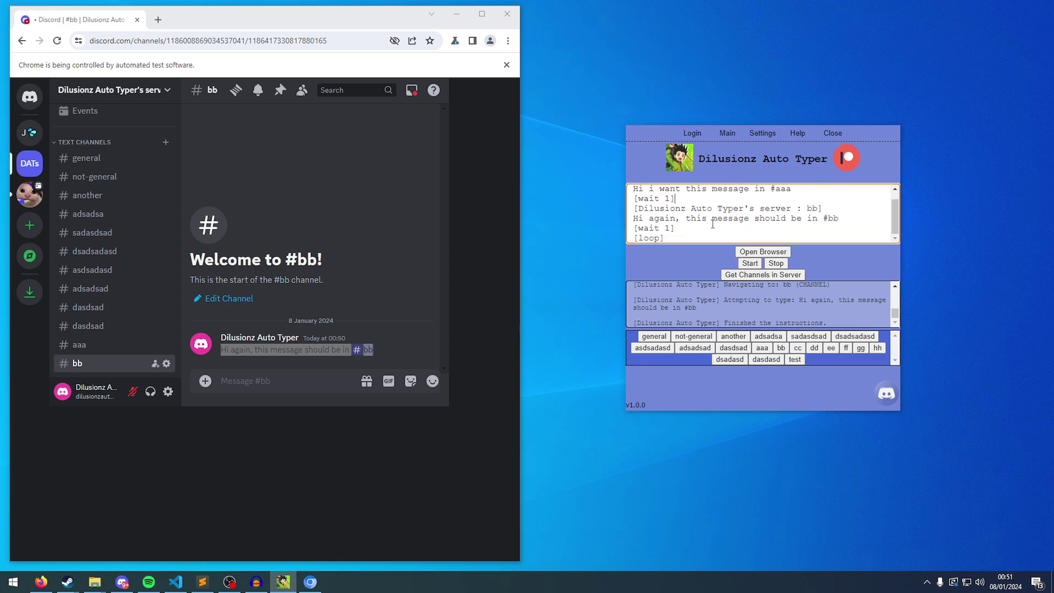
click(749, 264)
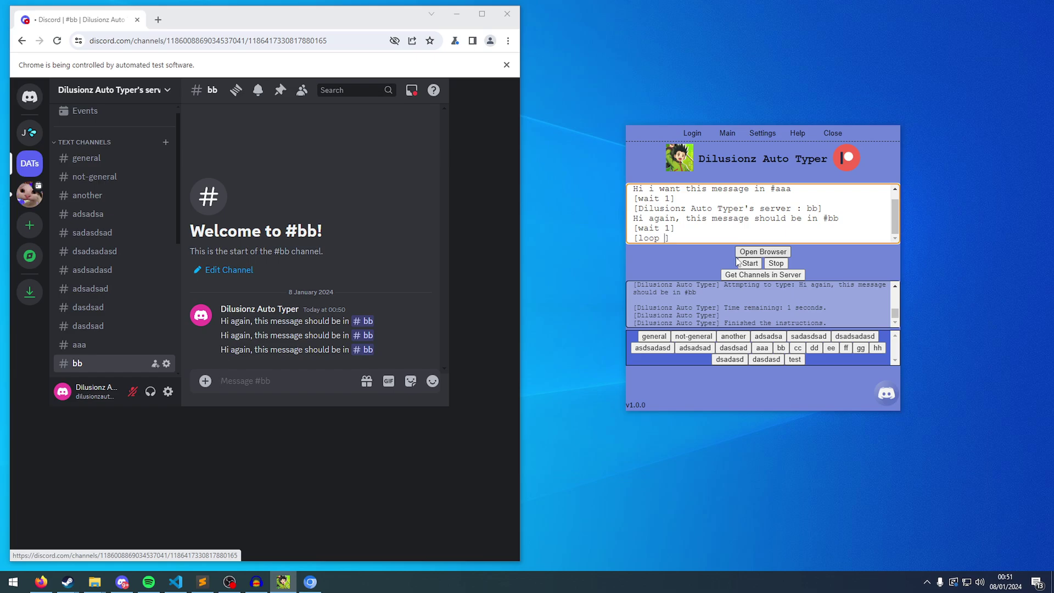
text(2)
click(751, 265)
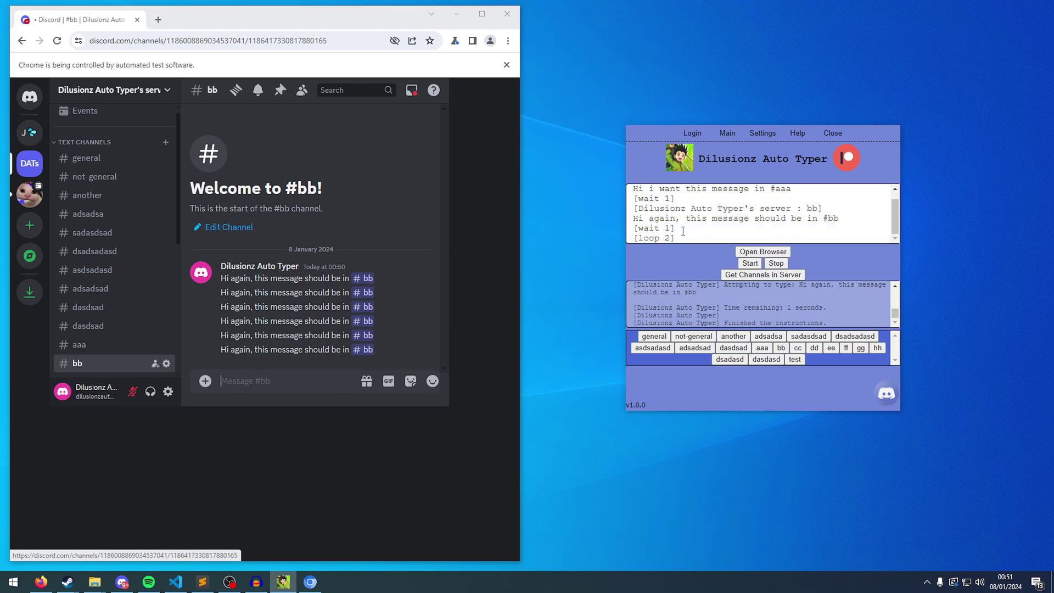
click(797, 133)
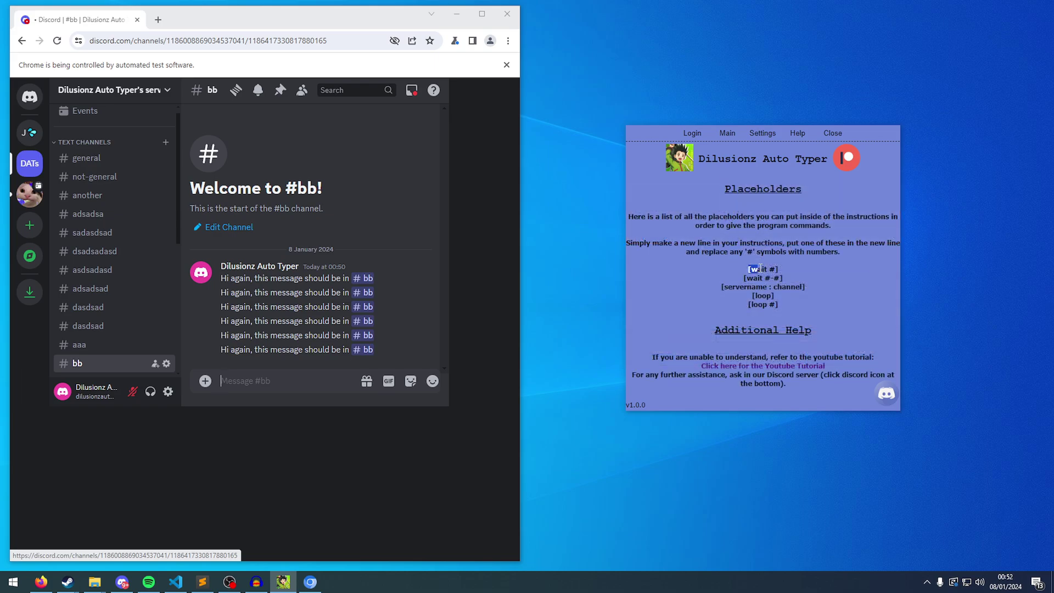
Highlight the [wait #], [servername : channel] and [loop] placeholders on the Help page.
drag(776, 269, 784, 282)
click(784, 282)
drag(721, 287, 813, 290)
drag(744, 294, 779, 295)
Return to the Main page showing the script ending in [loop 2].
click(727, 133)
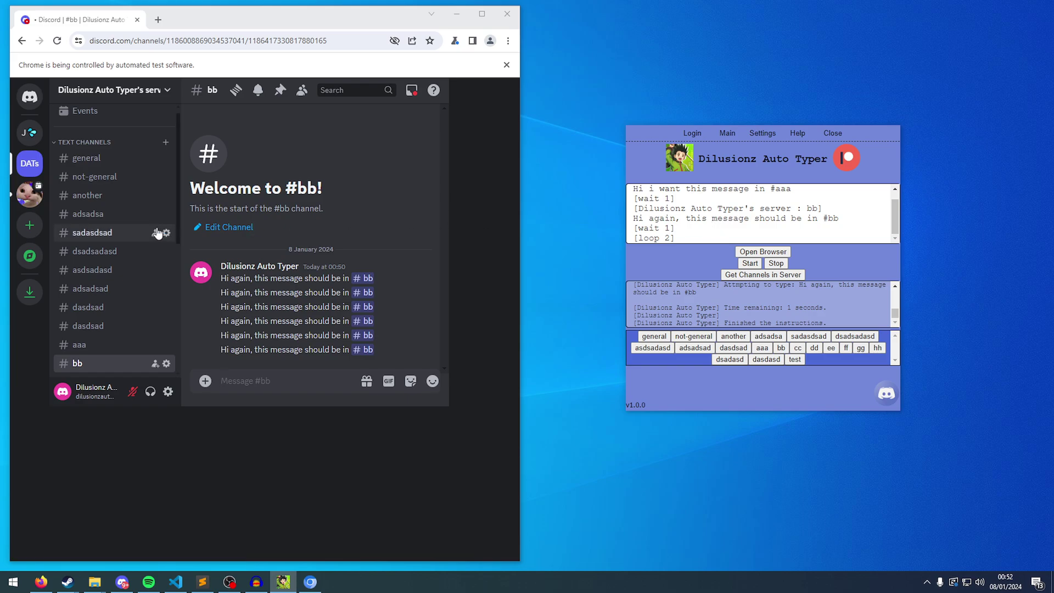
scroll(157, 233, down, 3)
scroll(157, 231, up, 3)
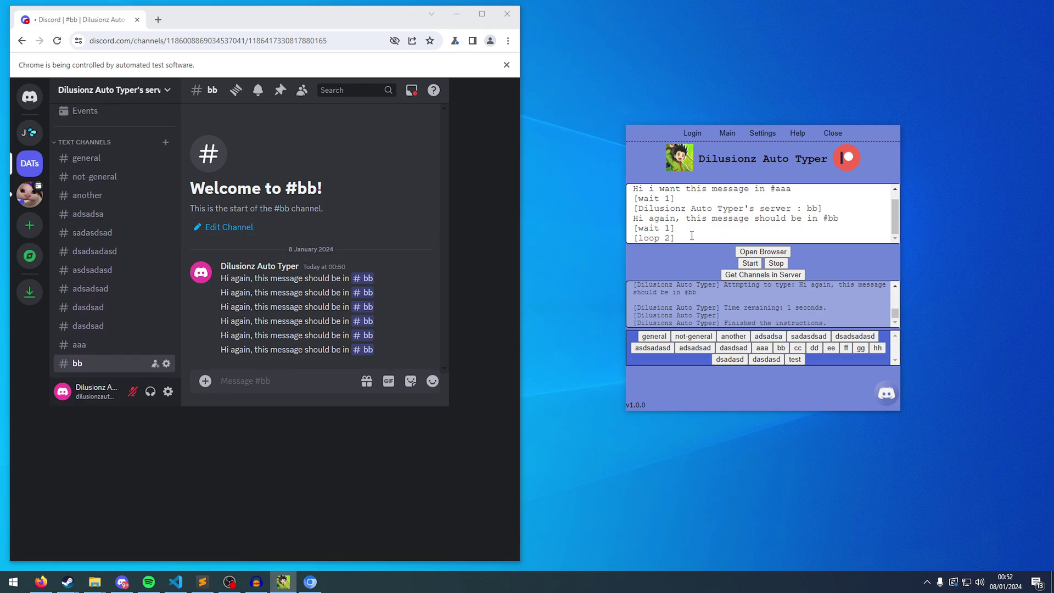
Delete the old script lines and add channel switches for dasdsad, ee, hh and dasdasd.
drag(675, 228, 590, 179)
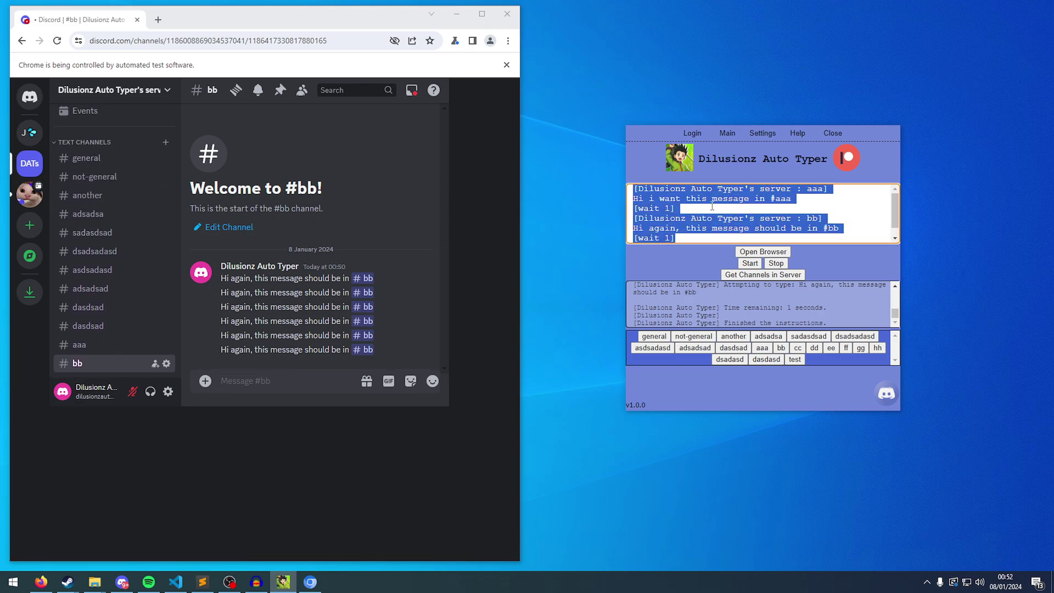
key(ctrl+v)
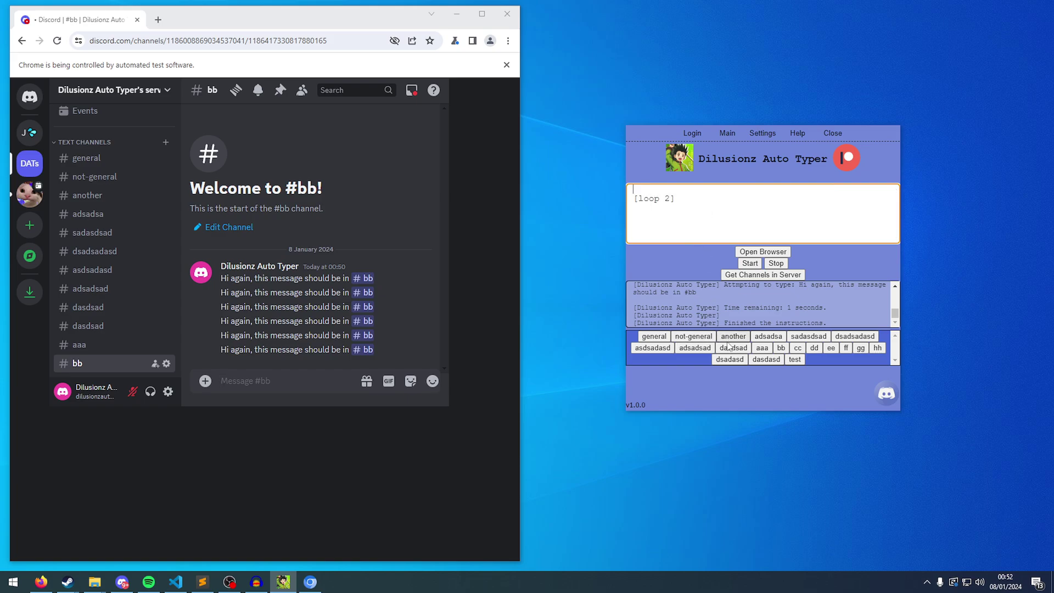
click(733, 347)
click(831, 347)
click(877, 347)
click(766, 359)
Insert [wait 1] lines between the channels and add messages a–d under each channel.
click(827, 209)
key(ctrl+a)
key(ctrl+v)
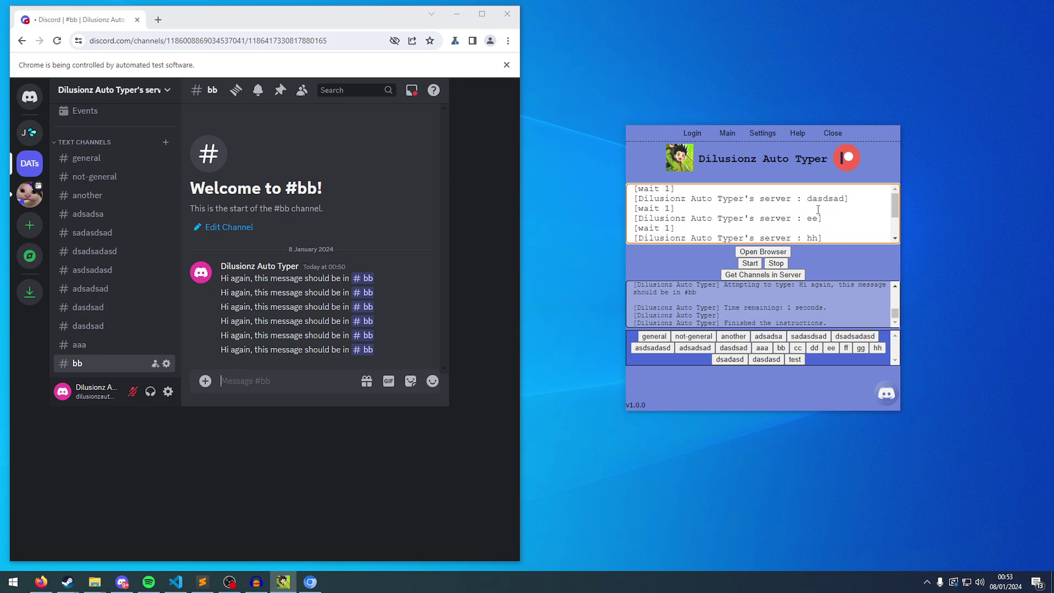
click(867, 196)
key(Return)
text(a)
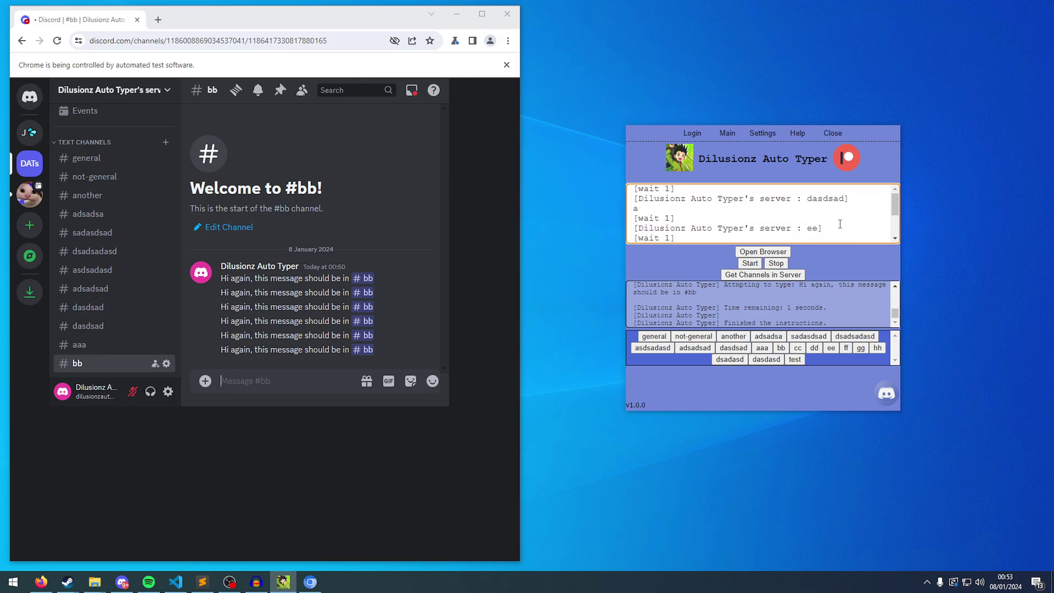
scroll(826, 226, down, 2)
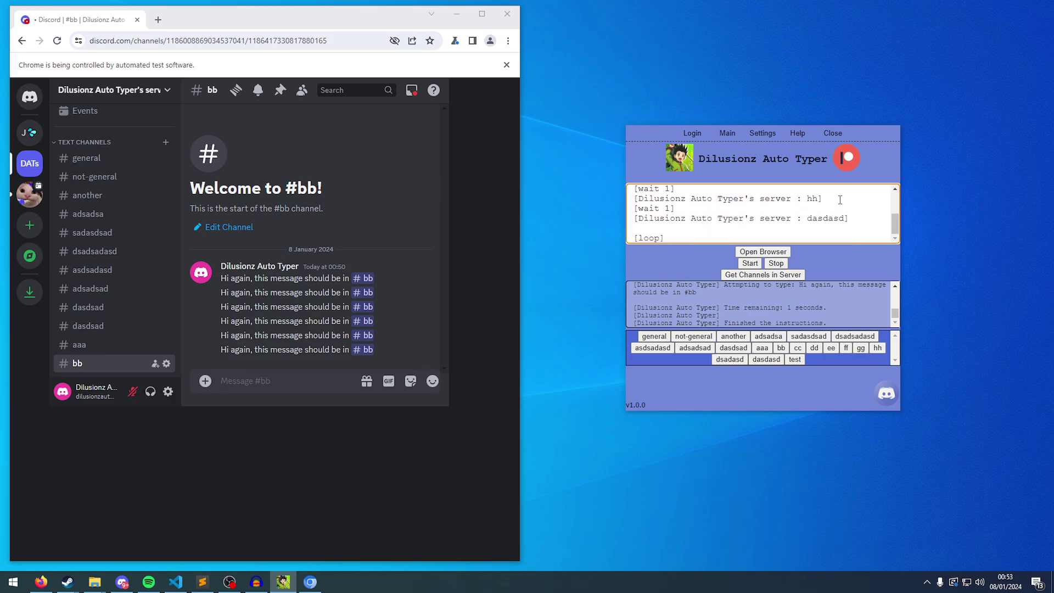
key(Return)
text(c)
click(859, 219)
text(d)
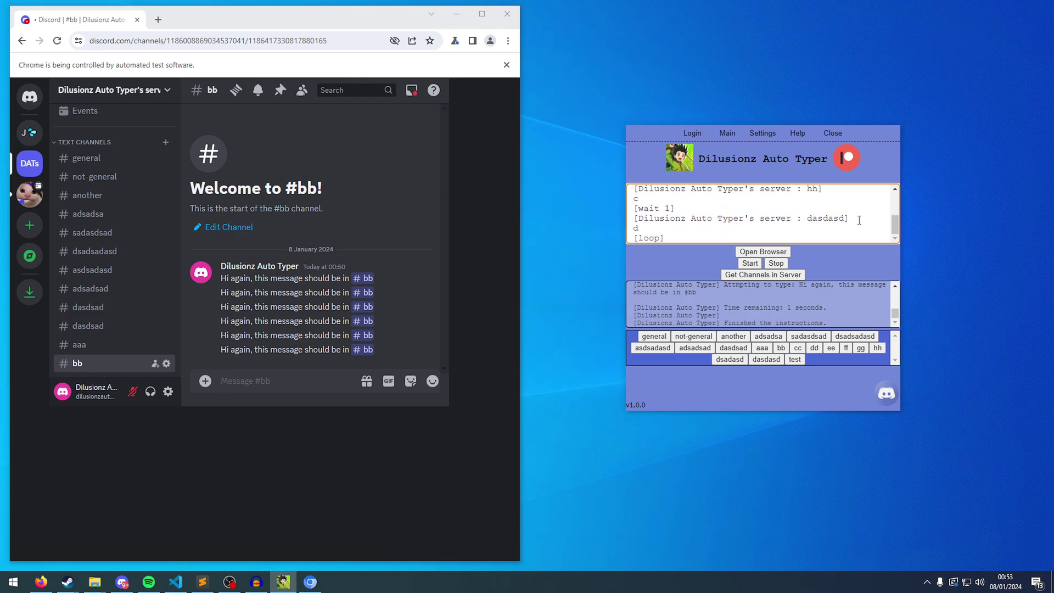
scroll(859, 220, up, 3)
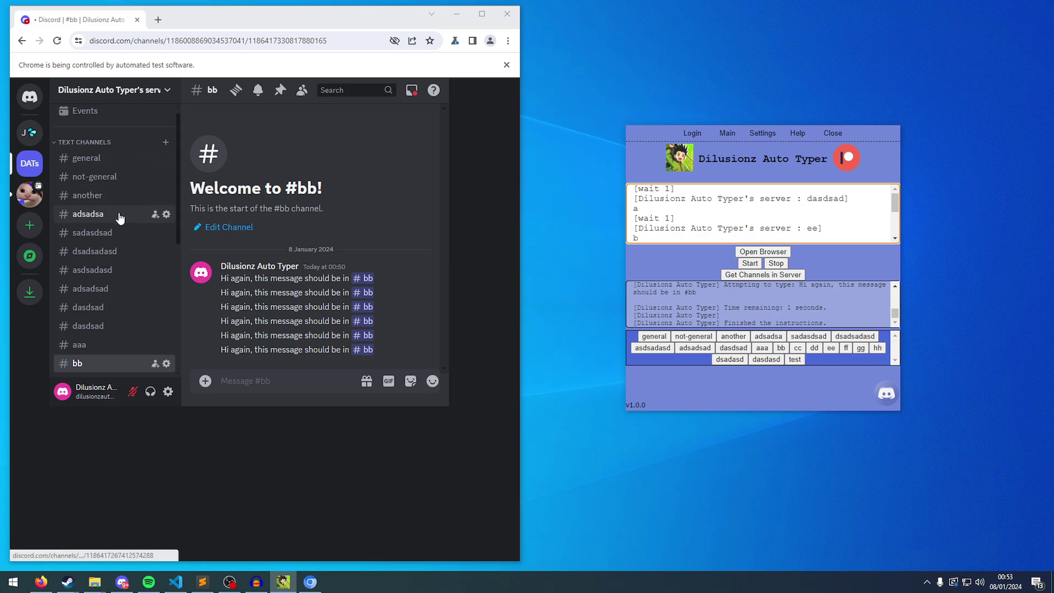
Check the dasdsad and ee channels in Discord, then start the looping script.
click(108, 309)
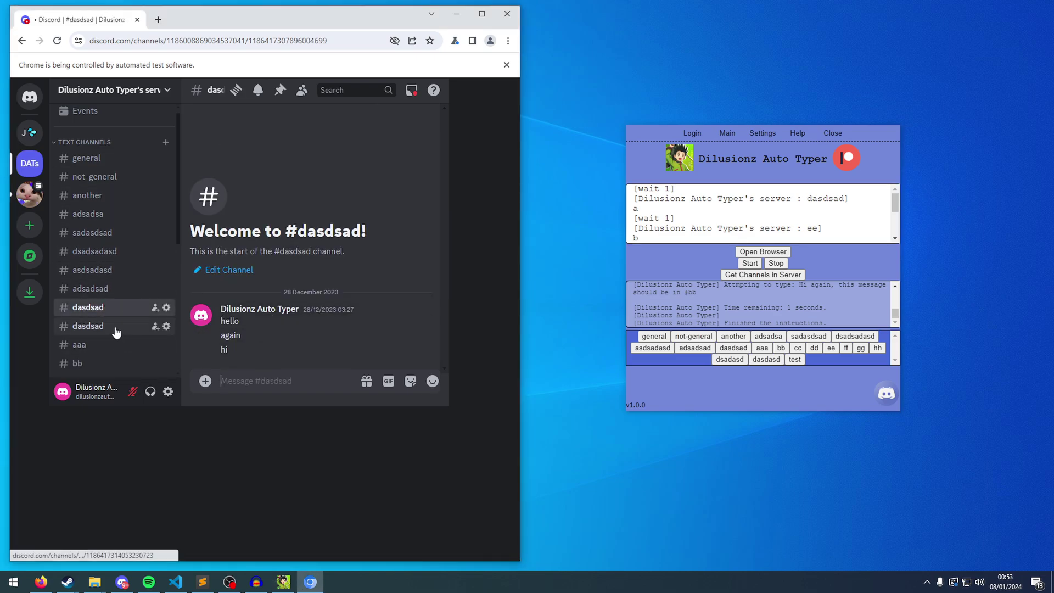
scroll(115, 326, down, 2)
click(109, 363)
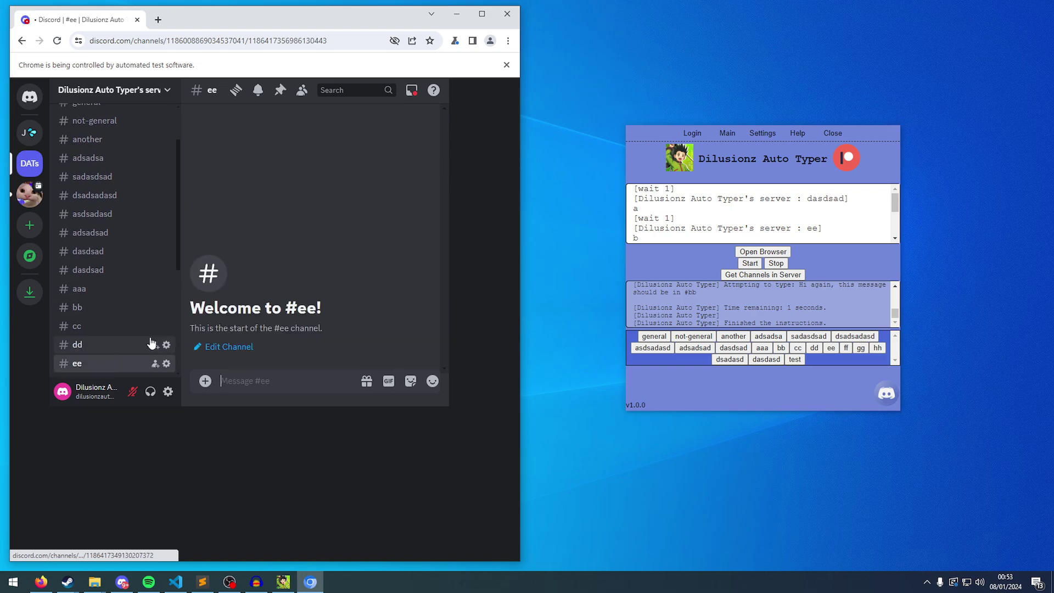
scroll(82, 307, down, 4)
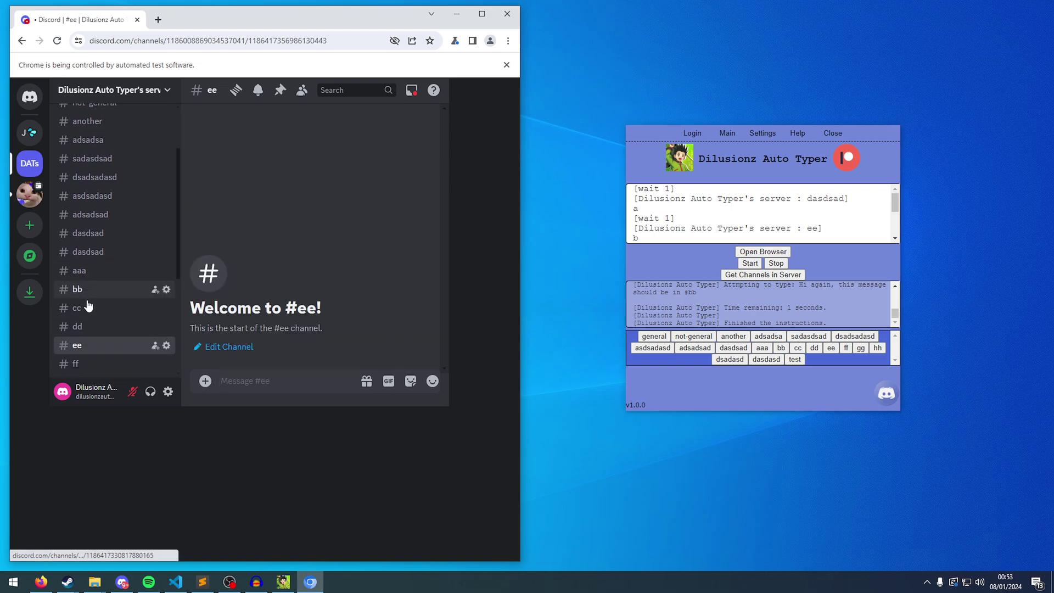
click(749, 263)
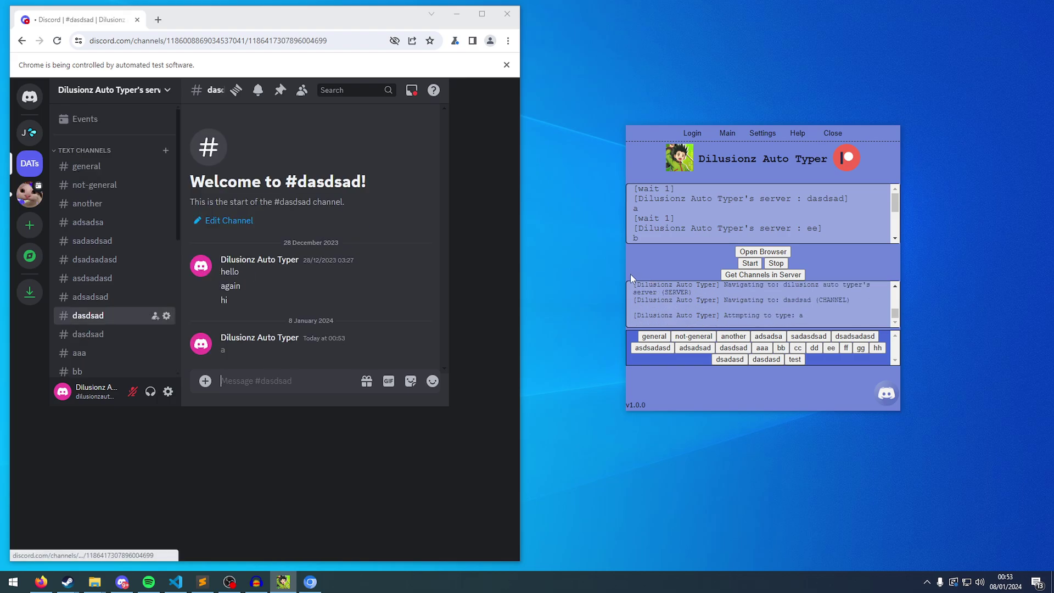
Minimize the Discord browser and view the Help and Login pages before returning to Main.
click(456, 15)
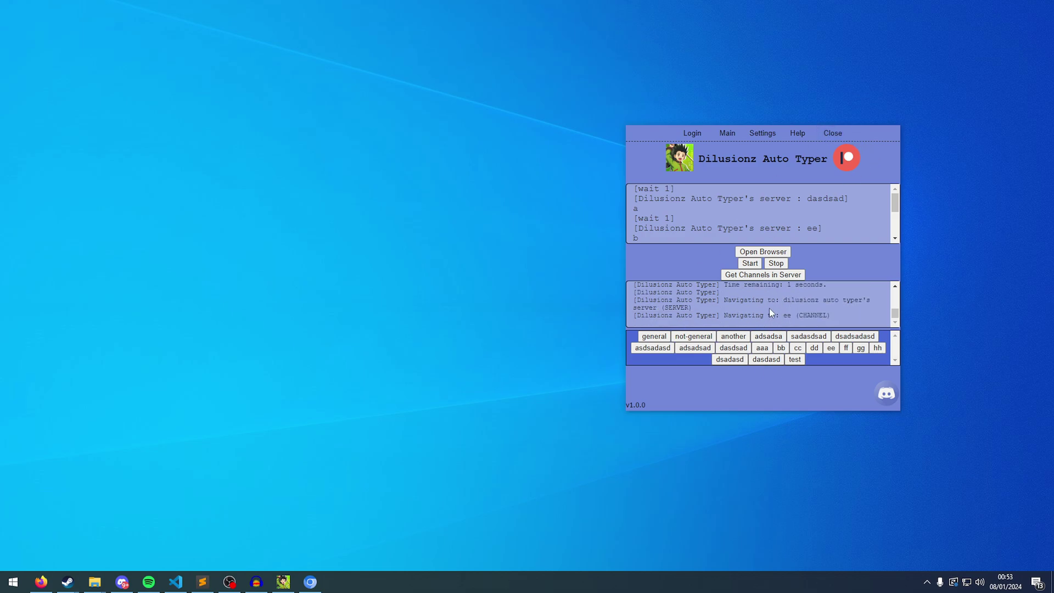
click(799, 134)
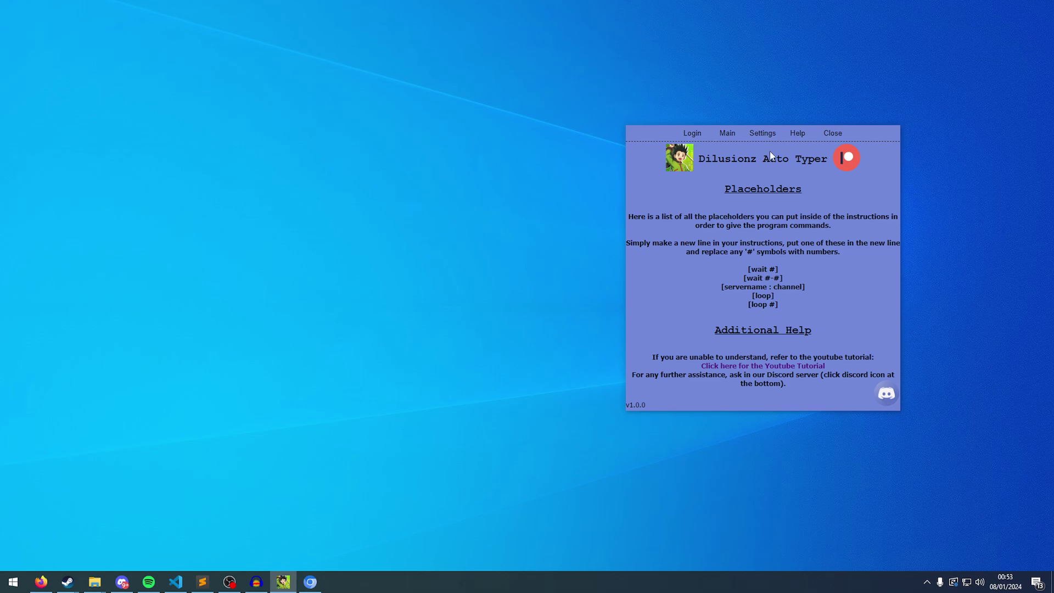
click(692, 133)
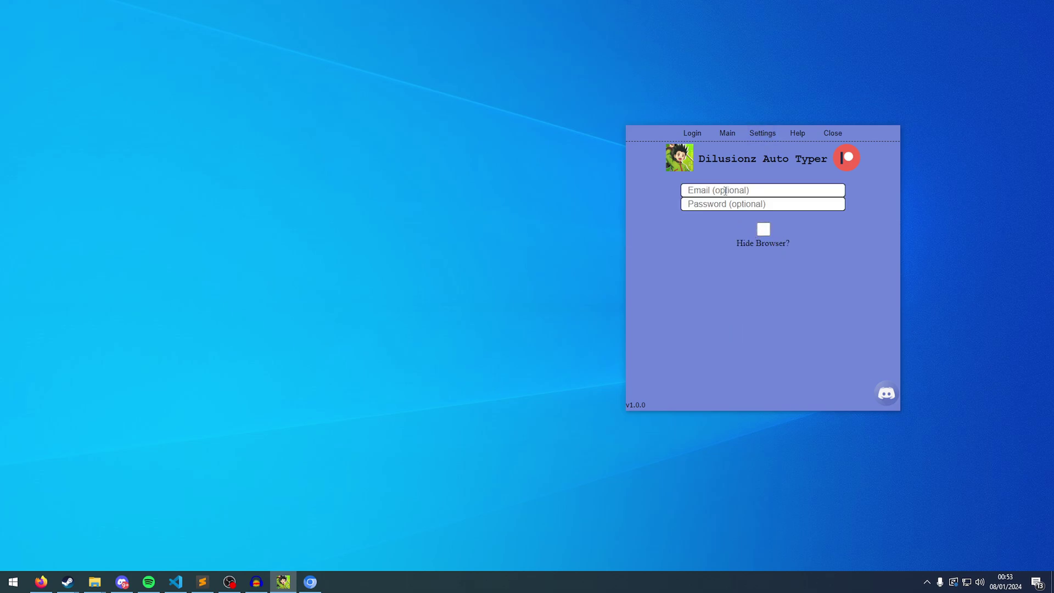
click(726, 133)
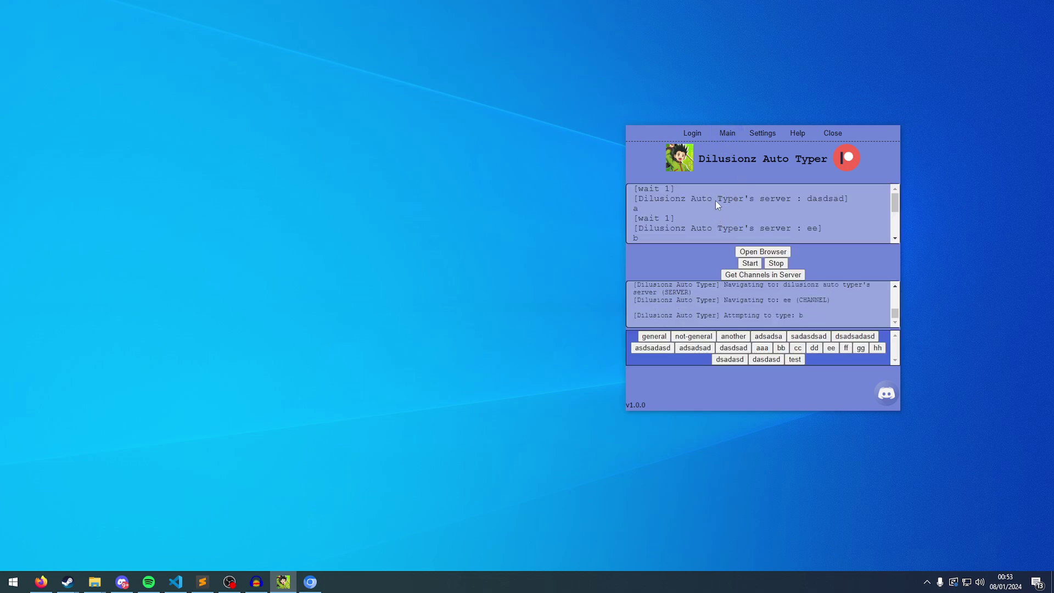
Review the Settings page and its optional email field, ending on the Main page.
click(762, 134)
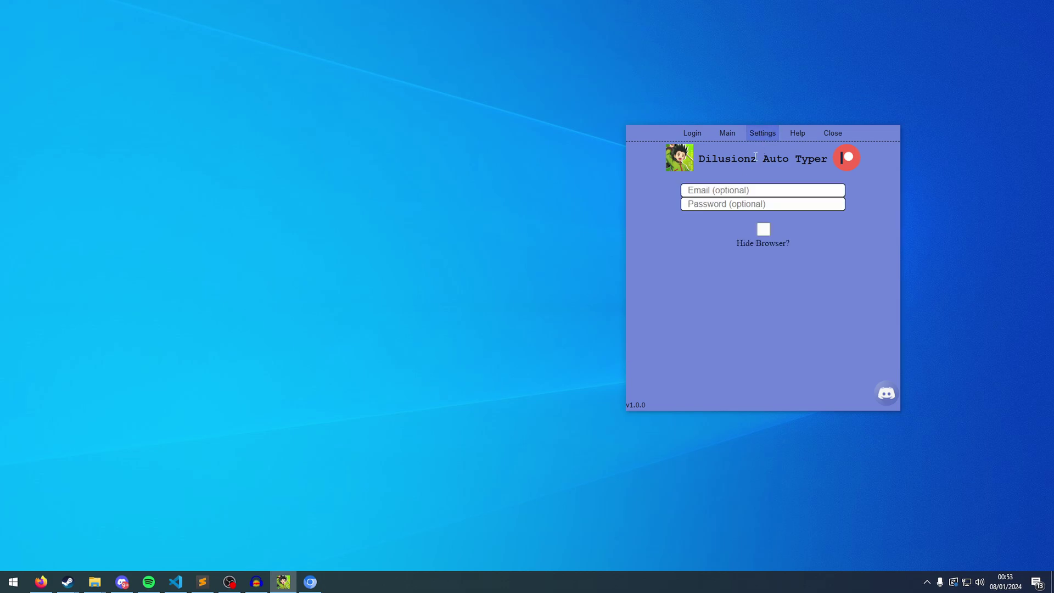
click(728, 135)
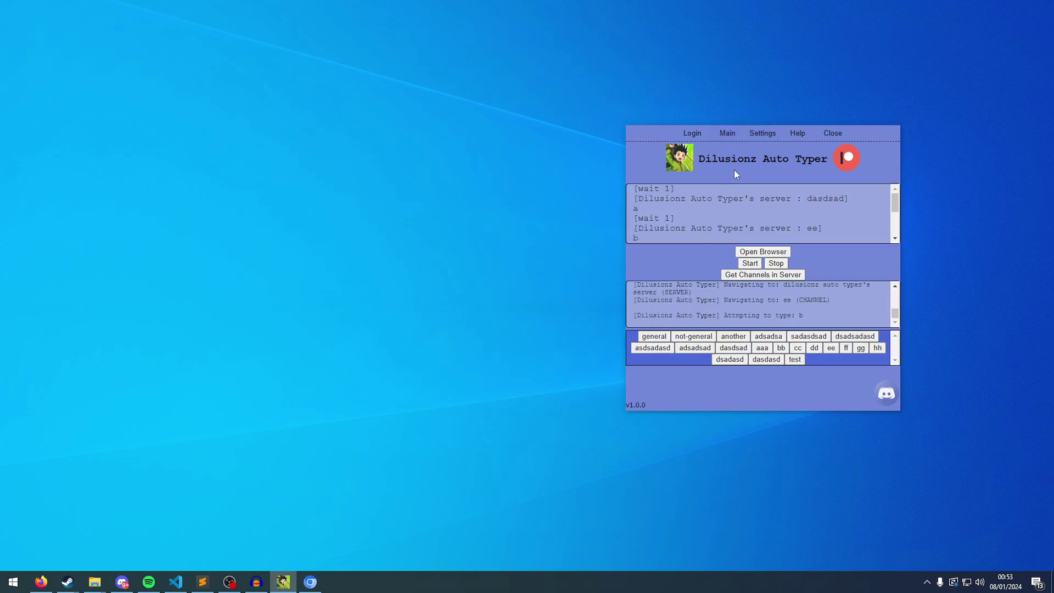
click(756, 132)
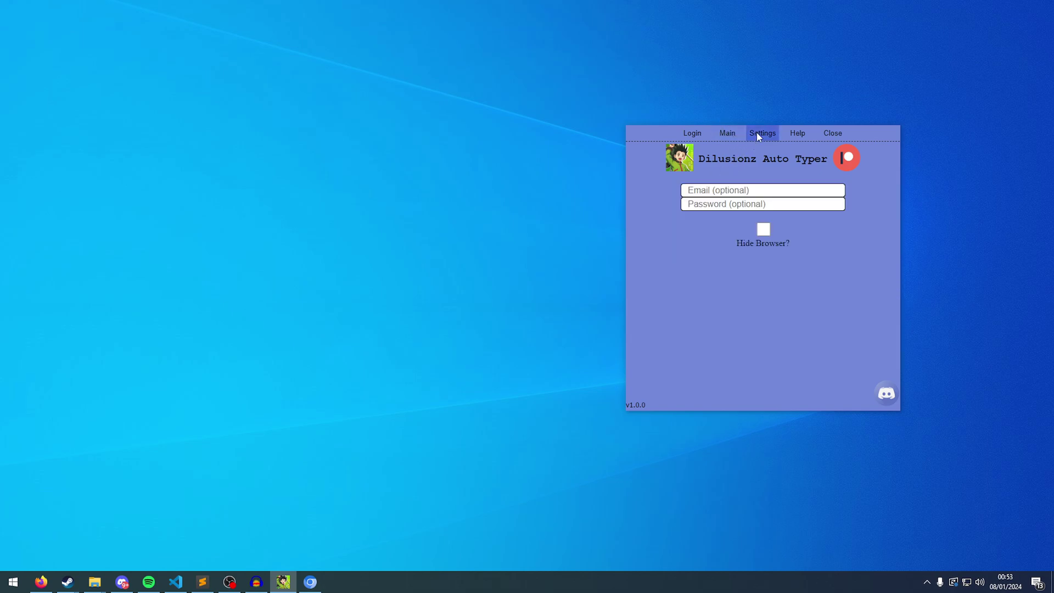
click(746, 192)
click(721, 136)
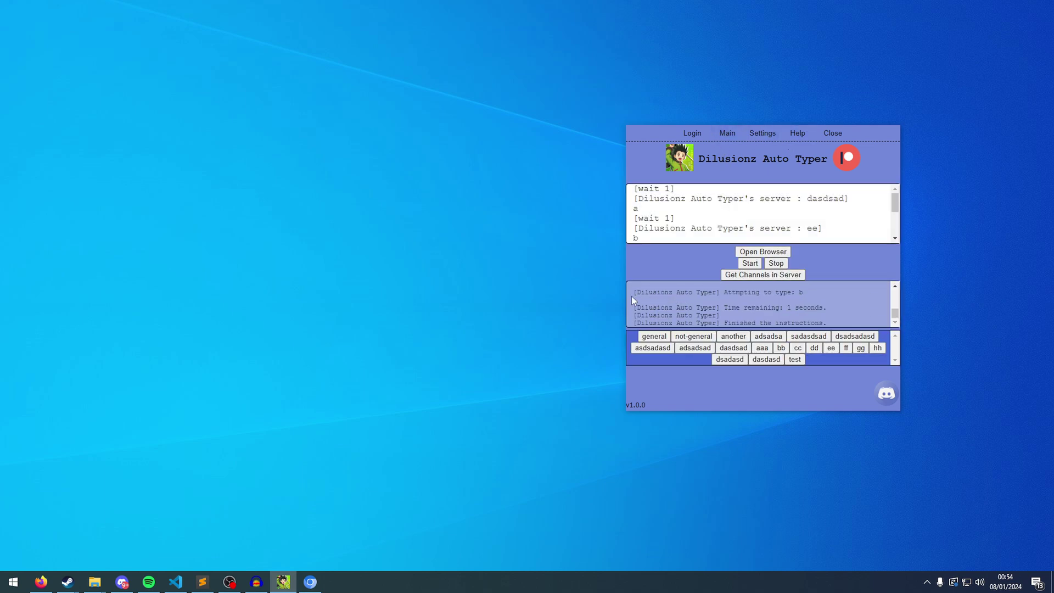
Check the repeated b messages in #ee and a messages in dasdsad, then return to Auto Typer.
key(alt+Tab)
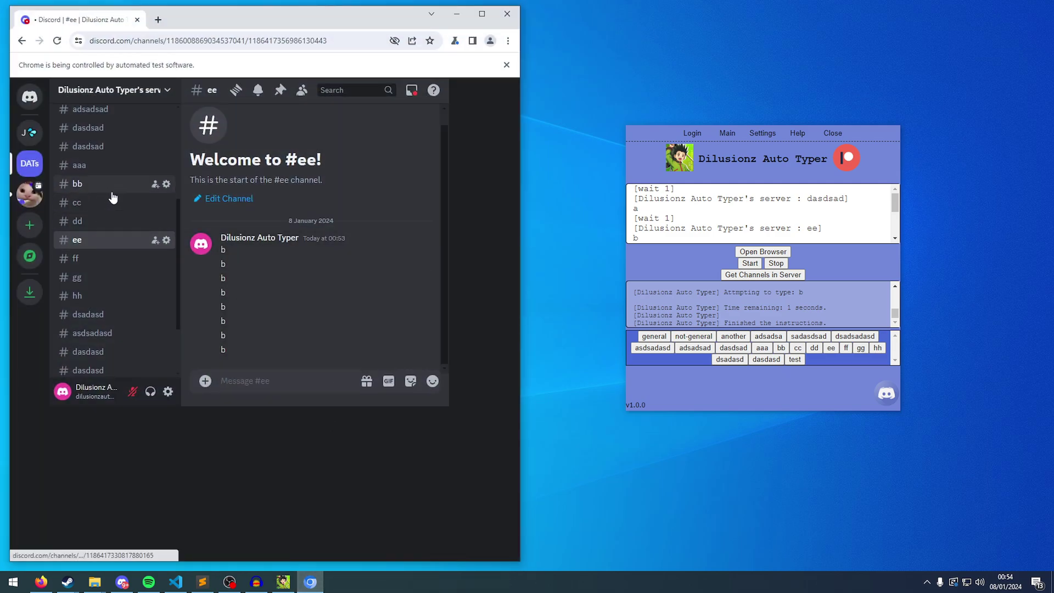
scroll(117, 215, up, 3)
click(117, 236)
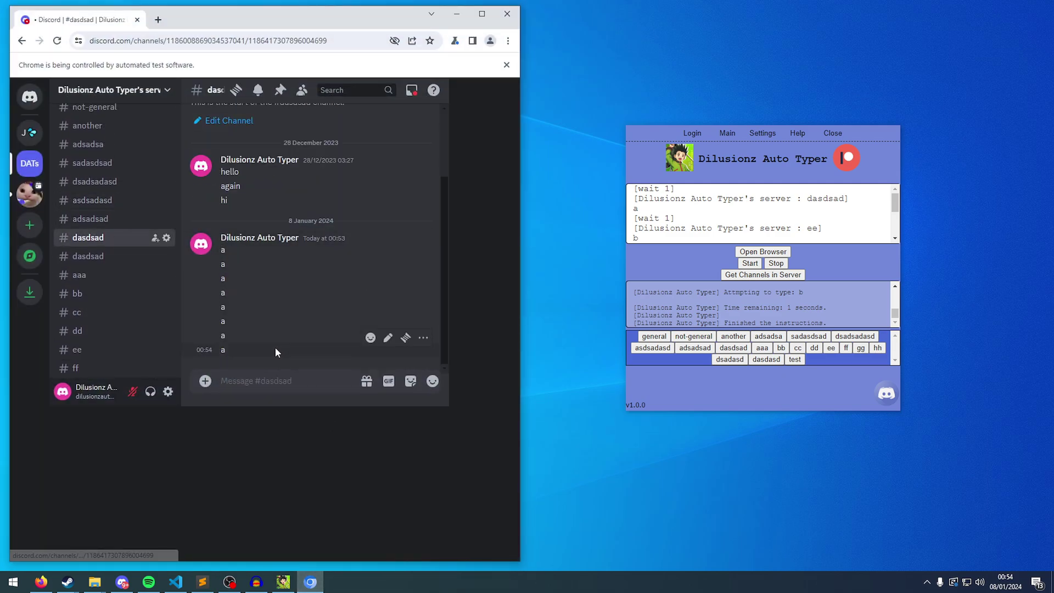
click(775, 222)
scroll(775, 221, down, 2)
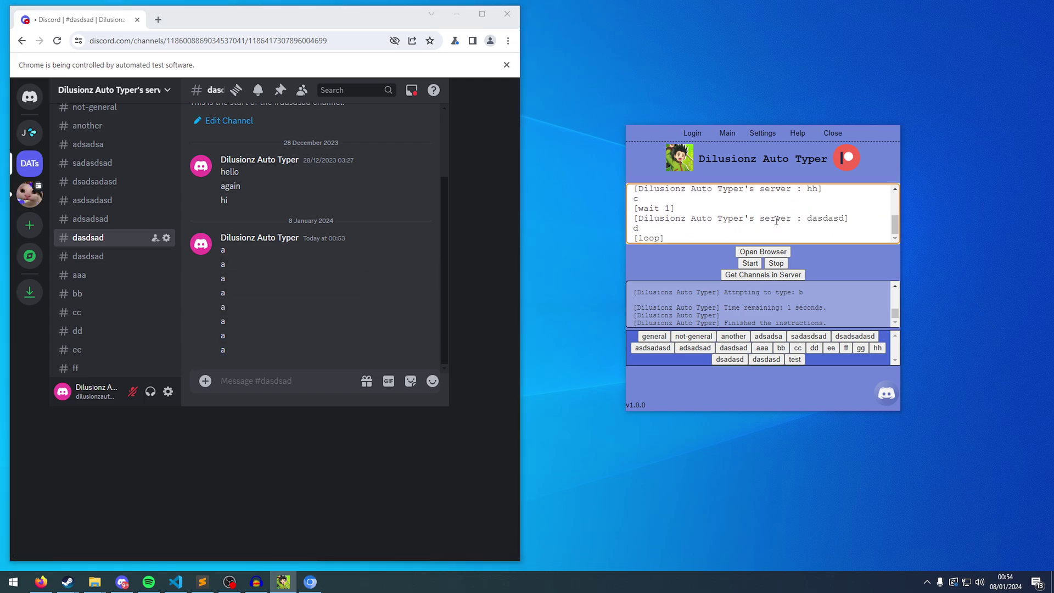
Hide the Discord browser and move the Auto Typer window to the screen centre.
click(456, 13)
drag(888, 140, 979, 165)
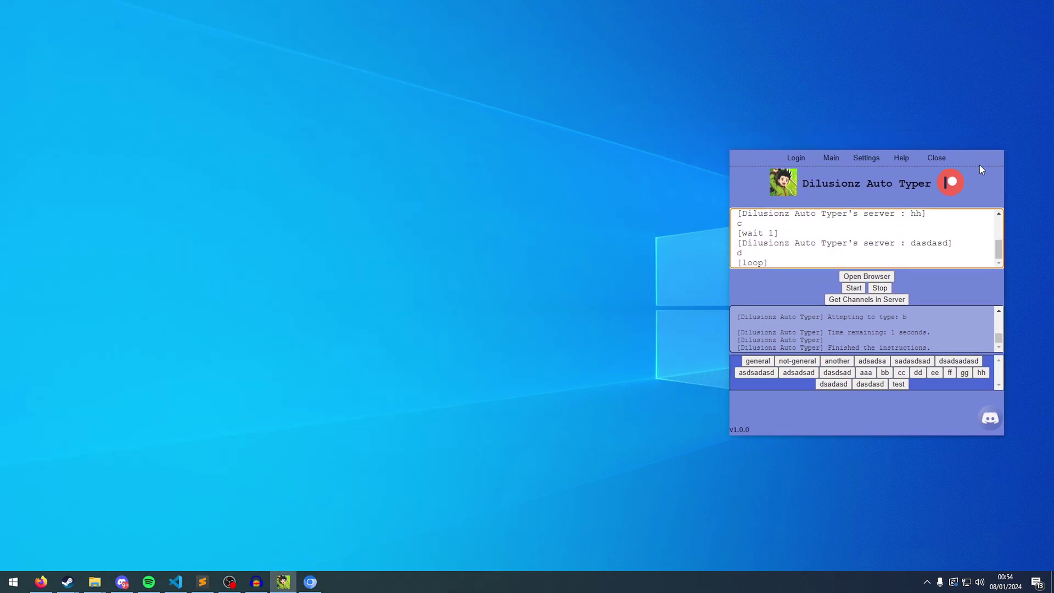
click(871, 275)
drag(962, 157, 638, 129)
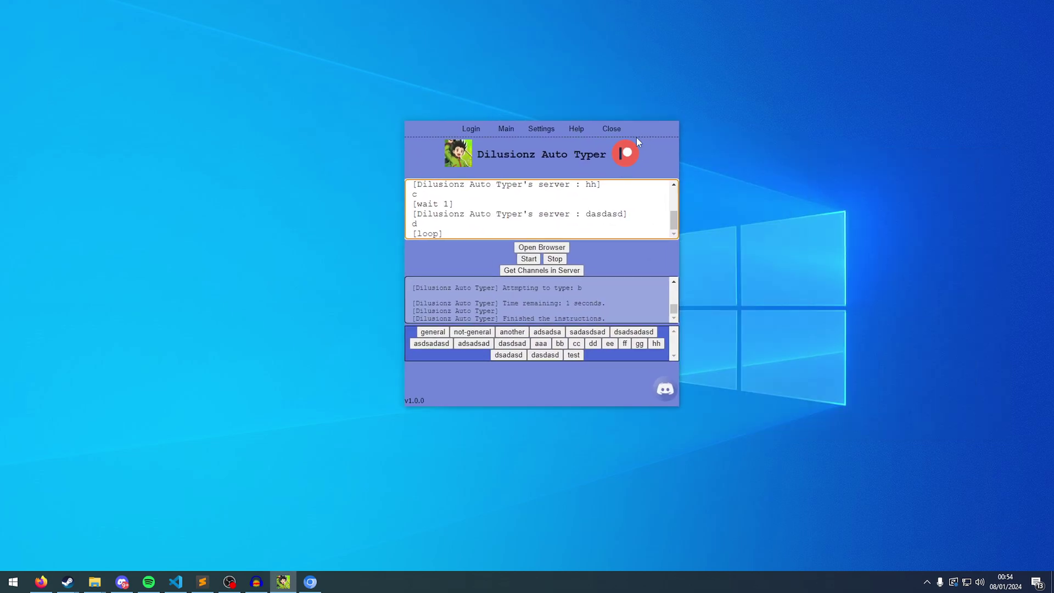